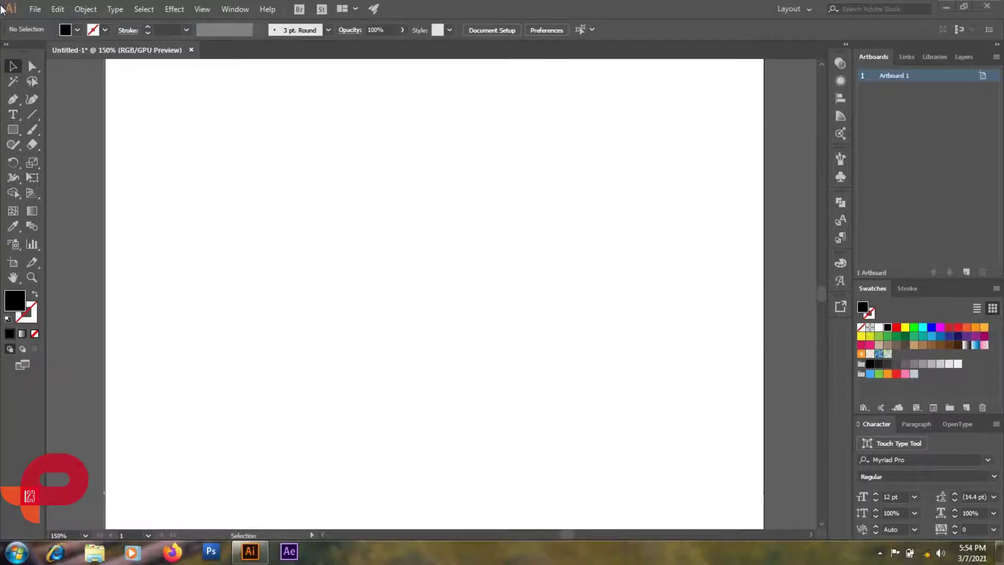
Show the dot grid, fit the artboard, and set no fill with a black stroke.
click(175, 9)
click(251, 449)
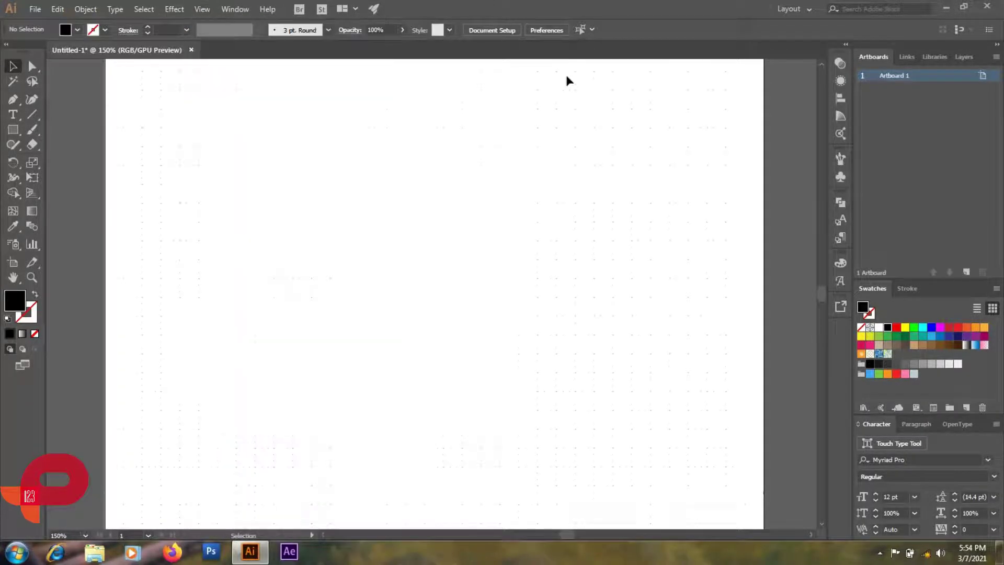
click(33, 295)
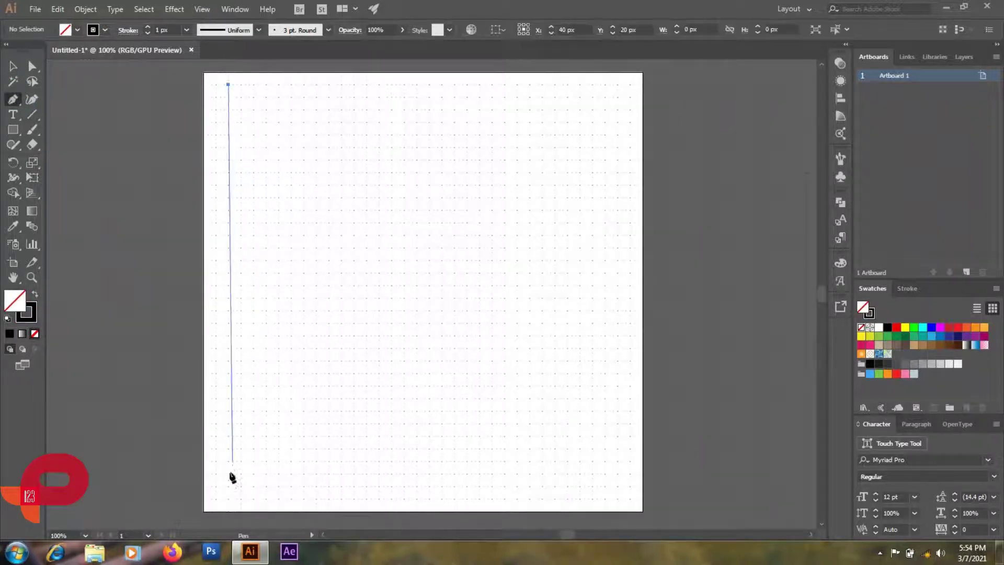
Draw a vertical line down the artboard's left side with a 14 px stroke.
click(228, 498)
key(v)
text(14)
key(Return)
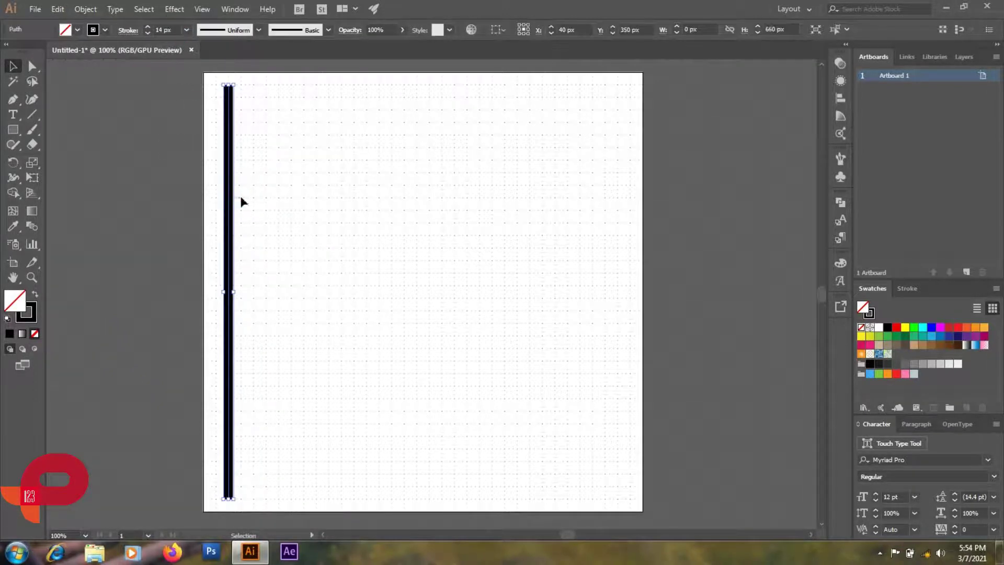
Repeat the line 20 px apart into five evenly spaced lines and select them all.
mouse_move(232, 194)
mouse_down()
mouse_move(244, 197)
mouse_move(240, 206)
mouse_up()
key(ctrl+z)
key(ctrl+d)
key(ctrl+d)
key(ctrl+d)
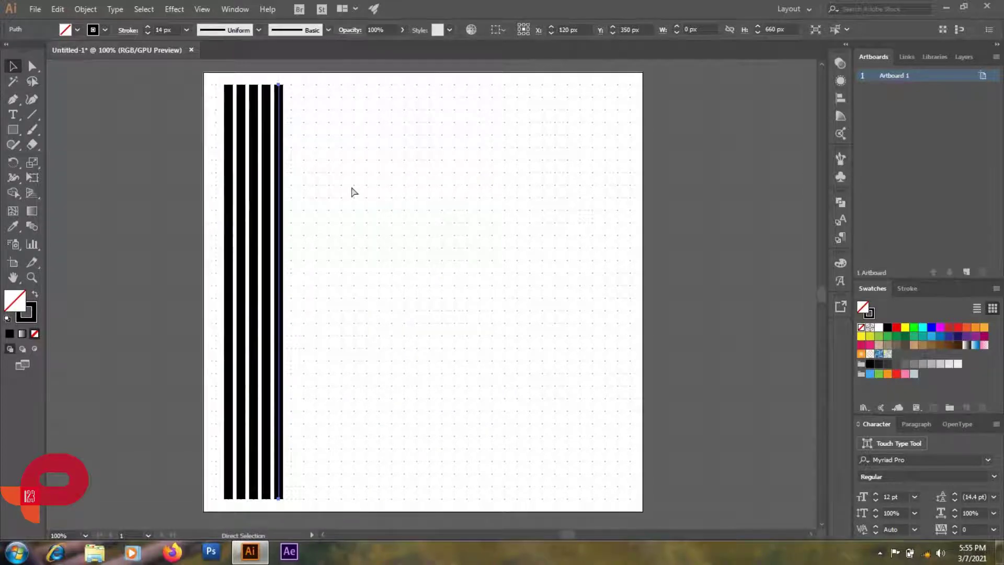
drag(190, 177, 290, 194)
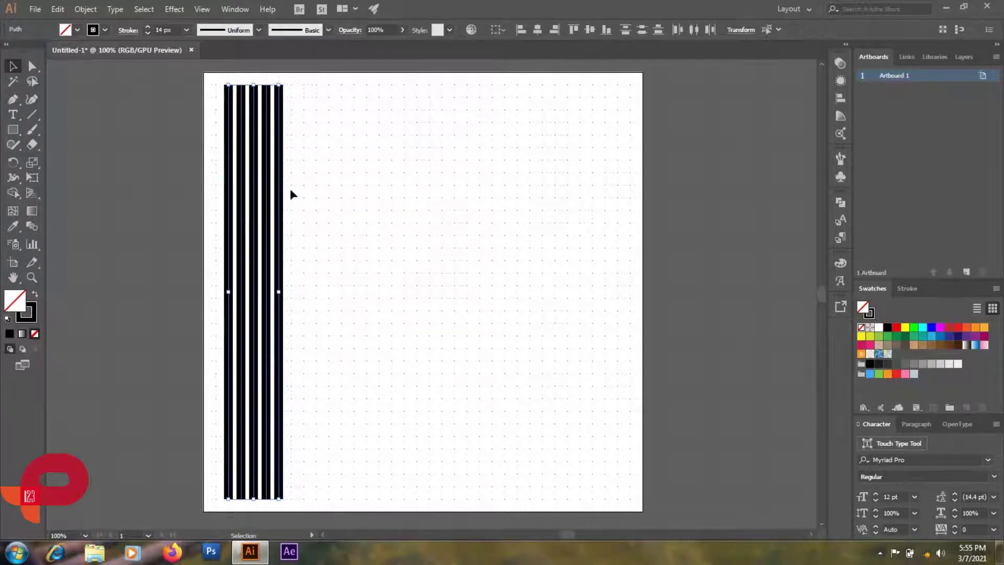
Rotate a copy of the five lines by −59° and move it up across the vertical stripes.
right_click(273, 163)
mouse_move(313, 331)
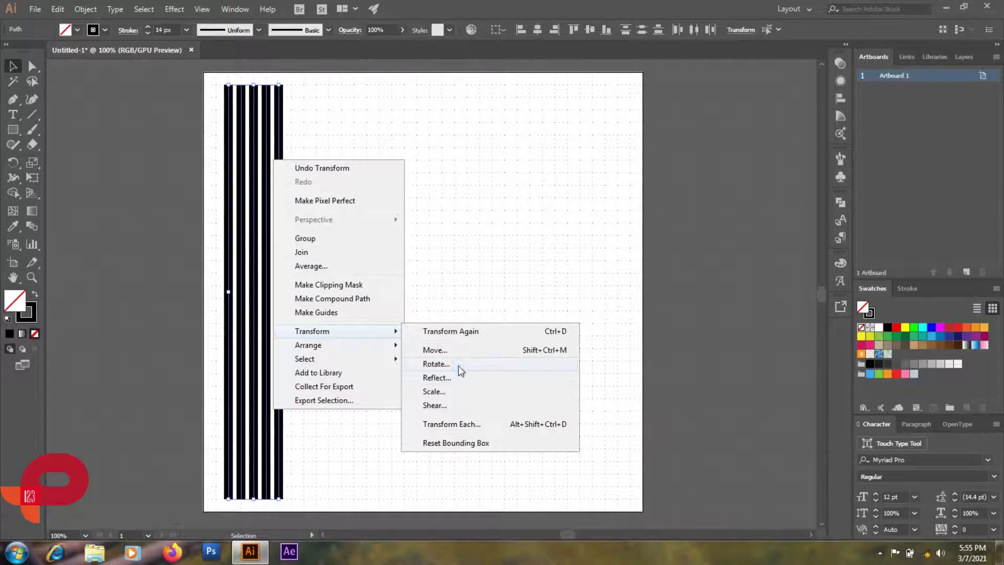
click(436, 364)
key(Down)
key(Down)
key(Down)
key(Down)
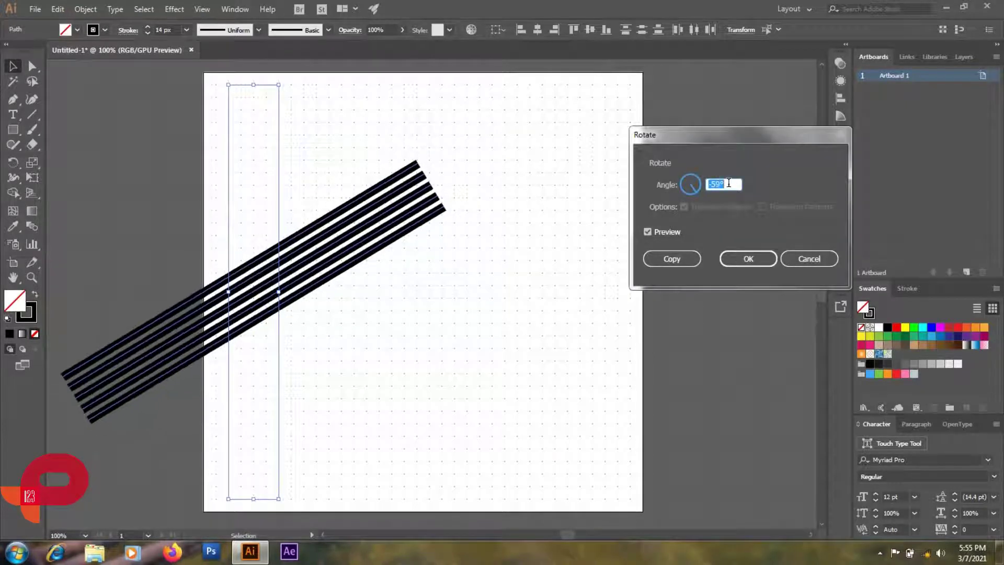
key(Down)
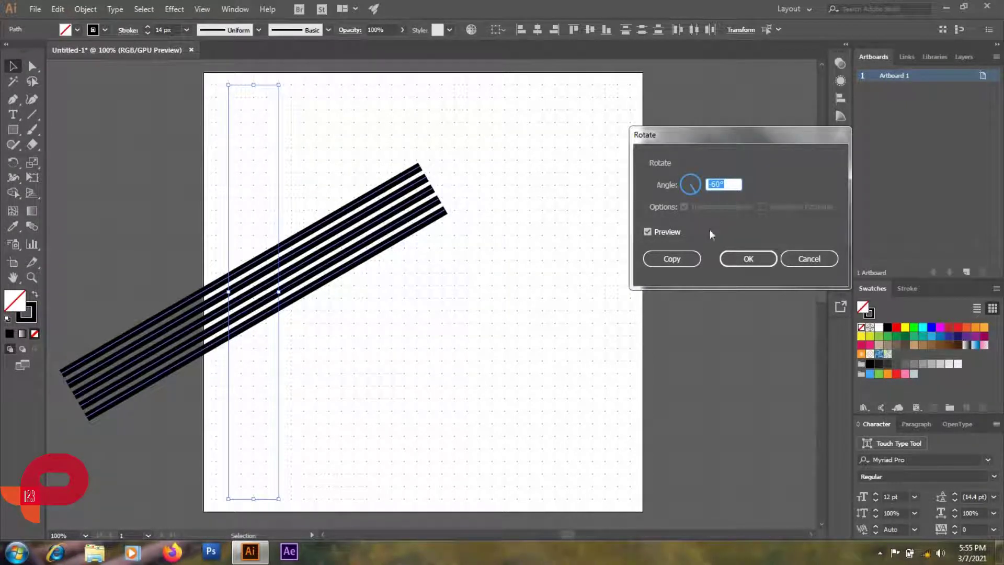
click(672, 259)
drag(361, 212, 347, 138)
right_click(348, 156)
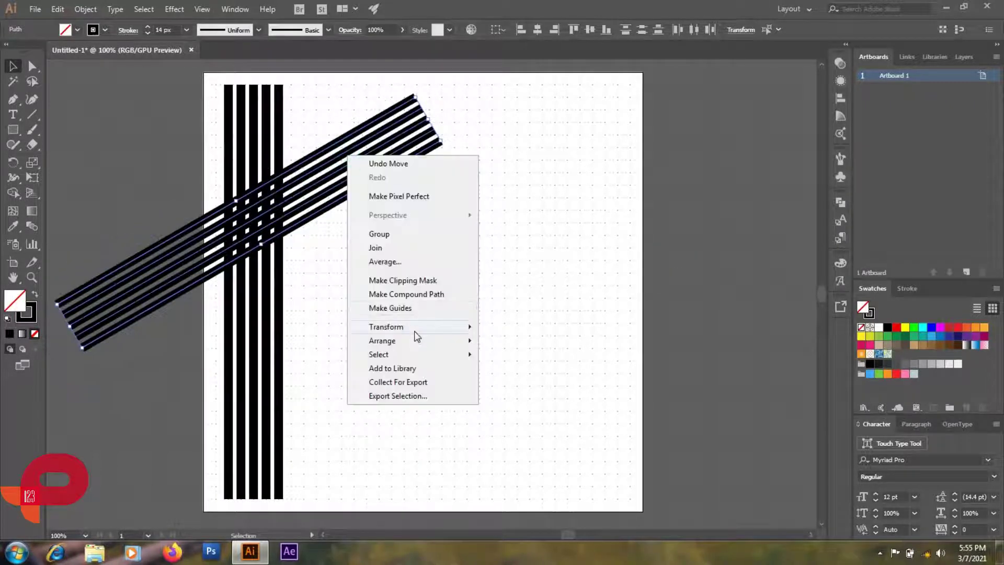
click(536, 374)
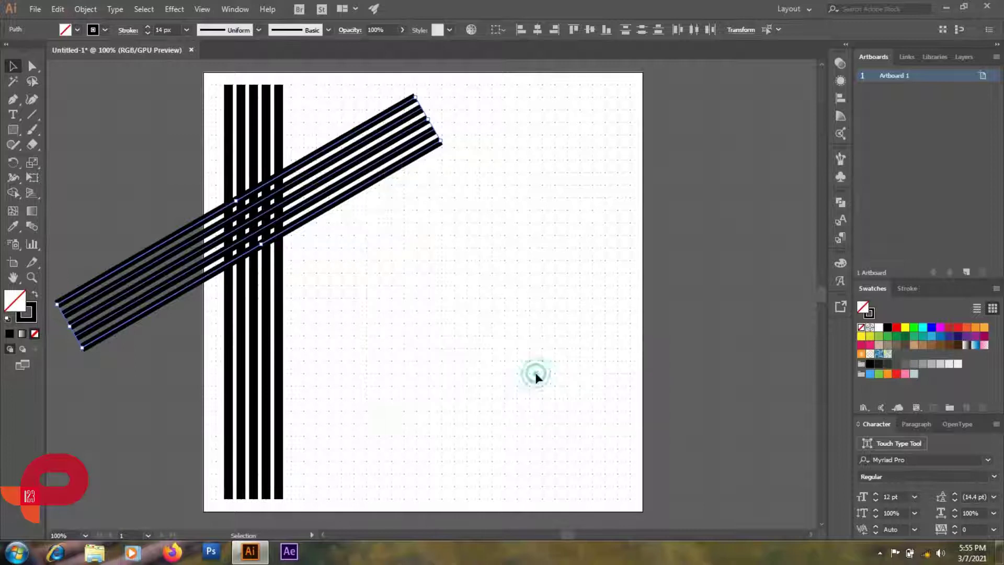
Reflect a copy of the diagonal stripes and position it to form a crossing X.
click(756, 365)
drag(396, 281, 515, 285)
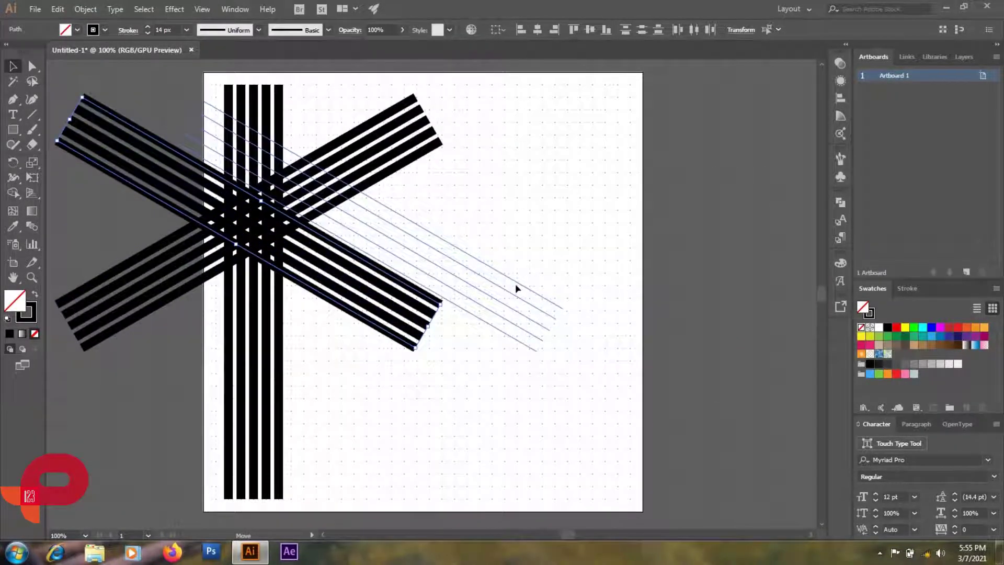
drag(516, 284, 514, 270)
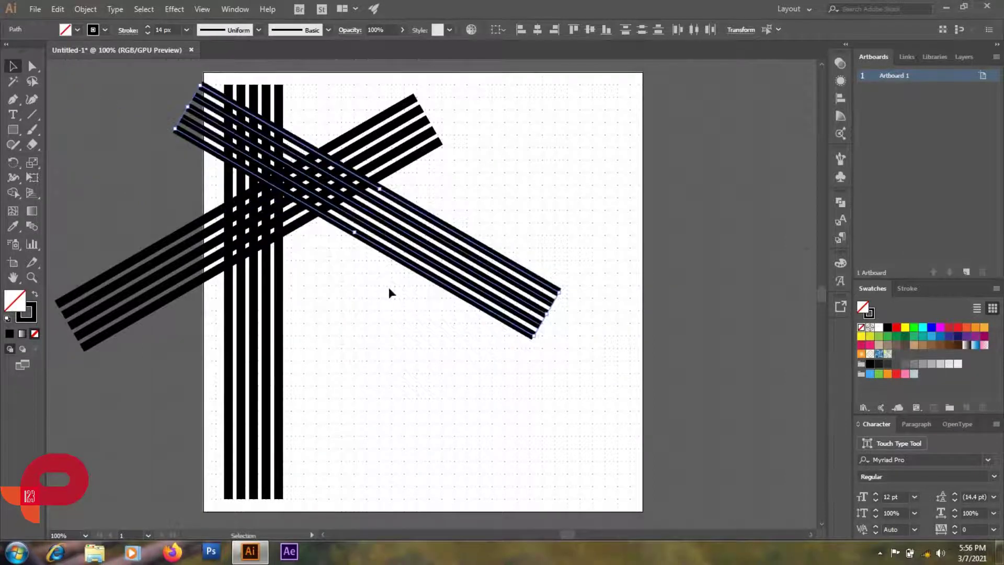
Reflect a copy of the whole striped X and move it off to the right.
drag(319, 112, 331, 210)
right_click(331, 210)
click(520, 422)
click(765, 366)
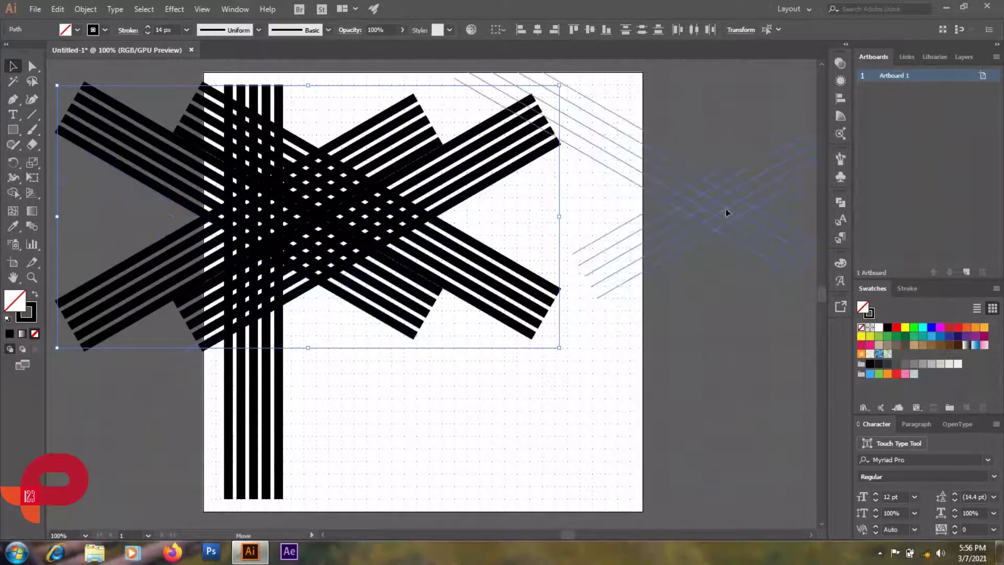
drag(329, 265, 727, 215)
Copy the five vertical stripes to the right as a second leg.
click(264, 376)
click(202, 359)
drag(270, 377, 396, 388)
key(ctrl+z)
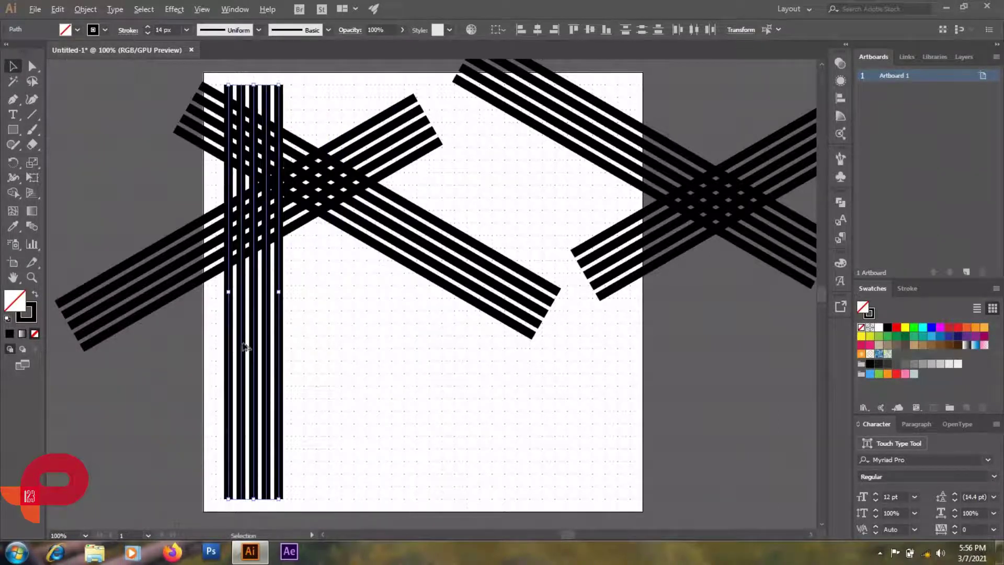
drag(249, 344, 370, 348)
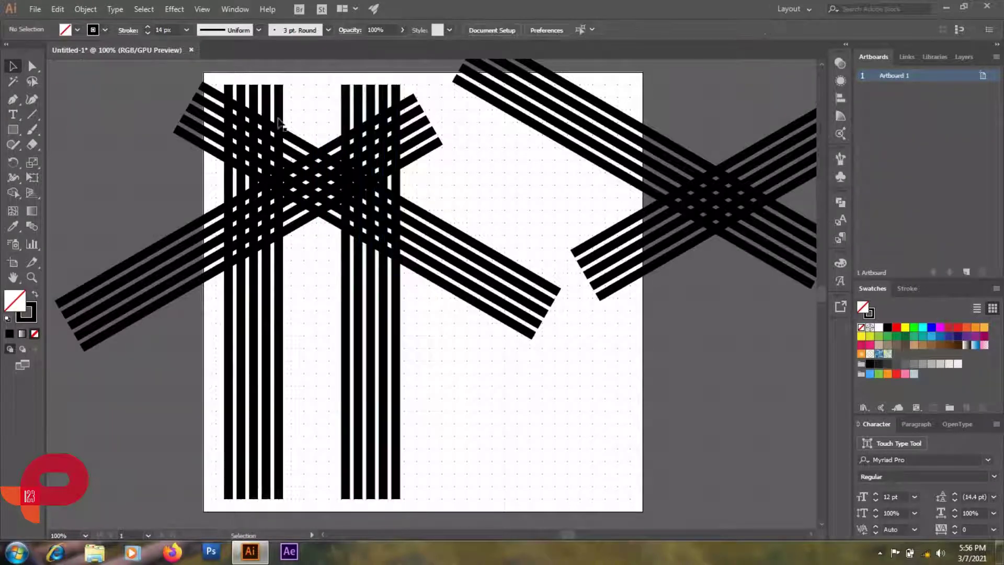
Group the stripes of each X into its own group.
right_click(324, 198)
click(367, 277)
right_click(739, 213)
click(759, 293)
Overlap the right X onto the left one and nudge both into a hexagon ring.
mouse_move(720, 196)
mouse_down()
mouse_move(404, 294)
mouse_move(309, 300)
mouse_move(318, 245)
mouse_up()
alt+scroll(318, 246, up, 1)
key(shift+Down)
key(shift+Down)
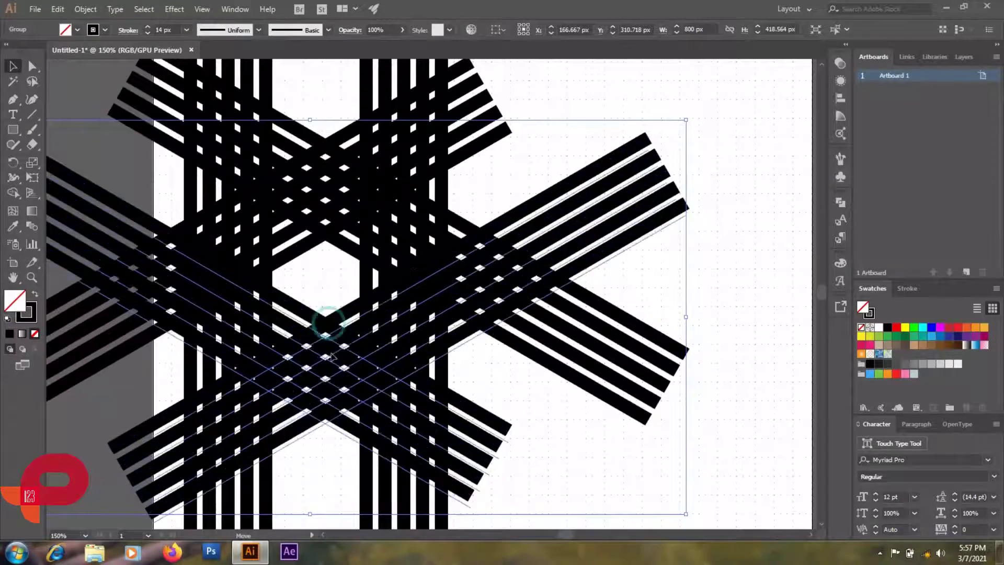
key(shift+Down)
key(shift+Down)
shift+click(366, 467)
key(shift+Left)
key(shift+Left)
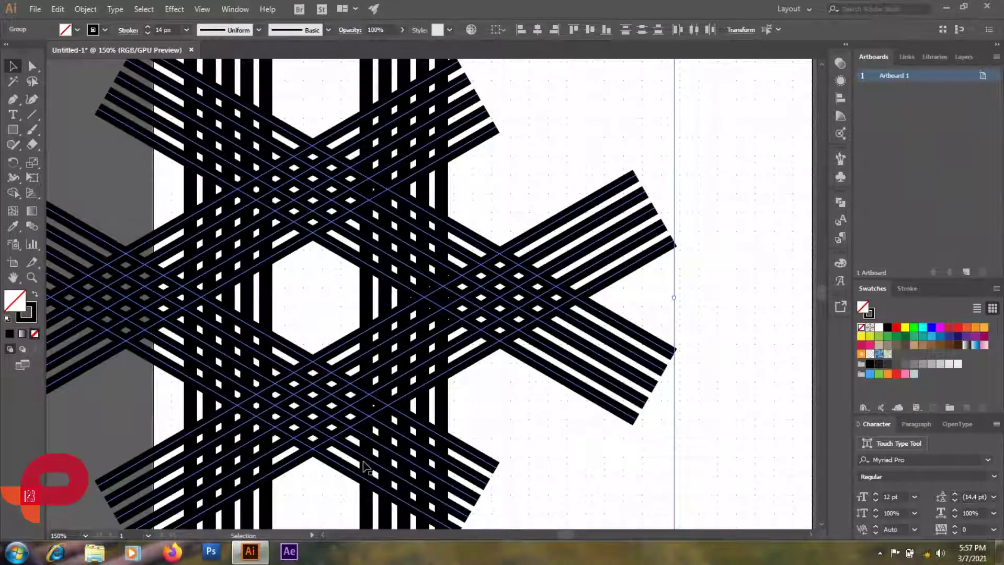
alt+scroll(449, 258, down, 1)
key(ctrl+shift+a)
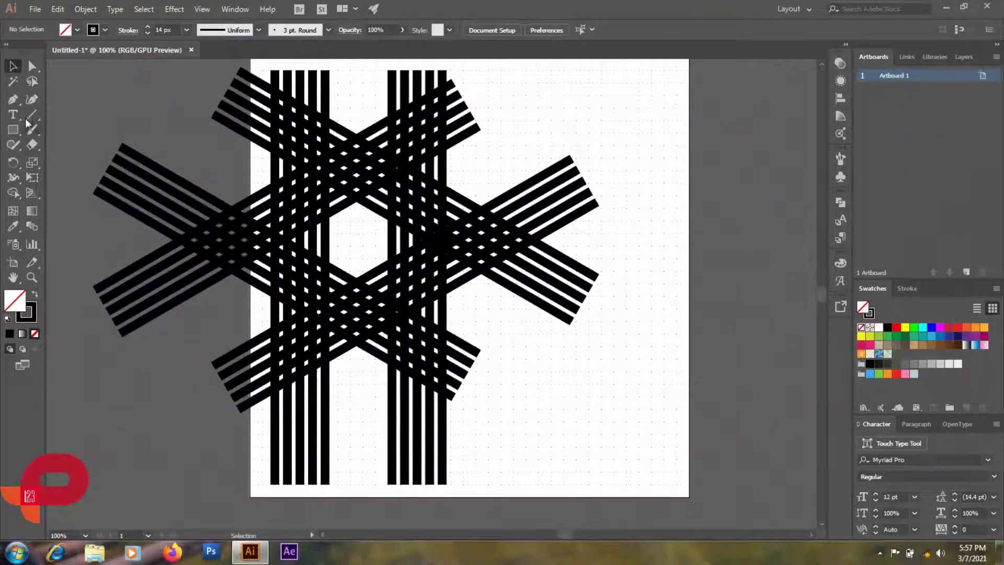
Draw a horizontal crossbar across the two legs and select all the artwork.
click(263, 409)
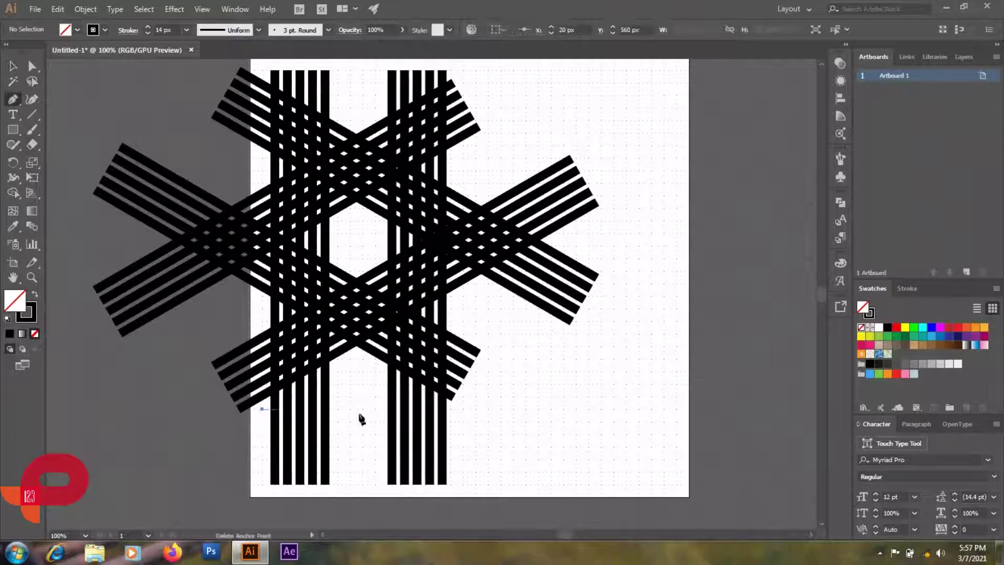
click(452, 413)
key(v)
key(ctrl+a)
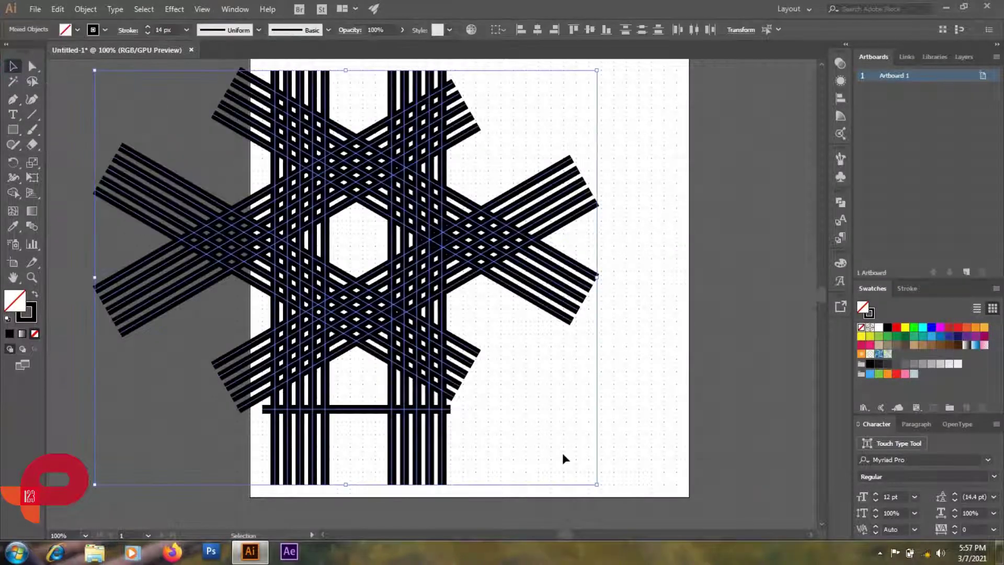
Expand all the stripe strokes into filled shapes.
click(86, 9)
click(131, 140)
click(472, 352)
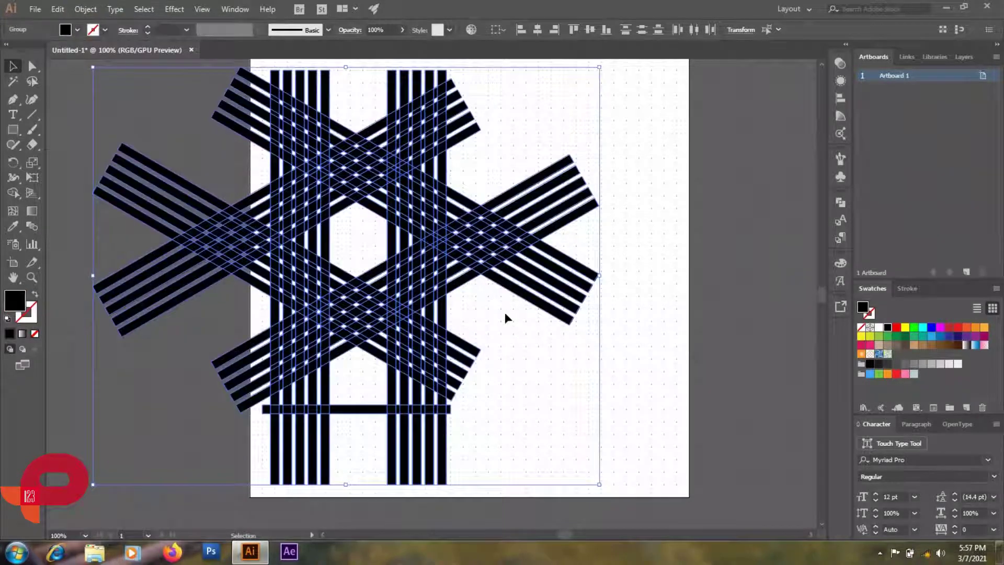
Turn off Snap to Grid and hide the dot grid.
click(202, 9)
click(225, 466)
click(202, 9)
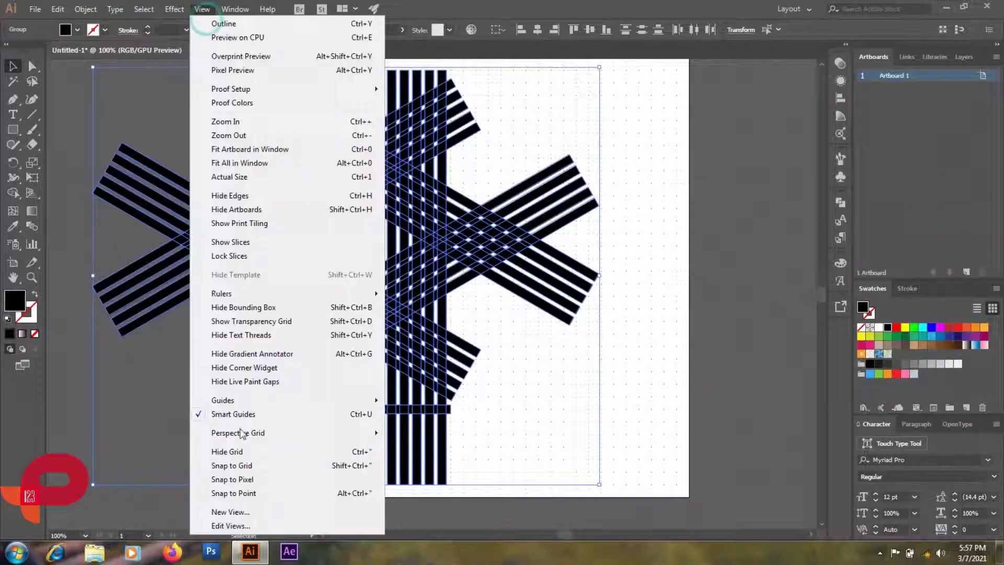
click(237, 453)
Centre the expanded artwork on the artboard.
drag(376, 305, 502, 296)
key(ctrl+plus)
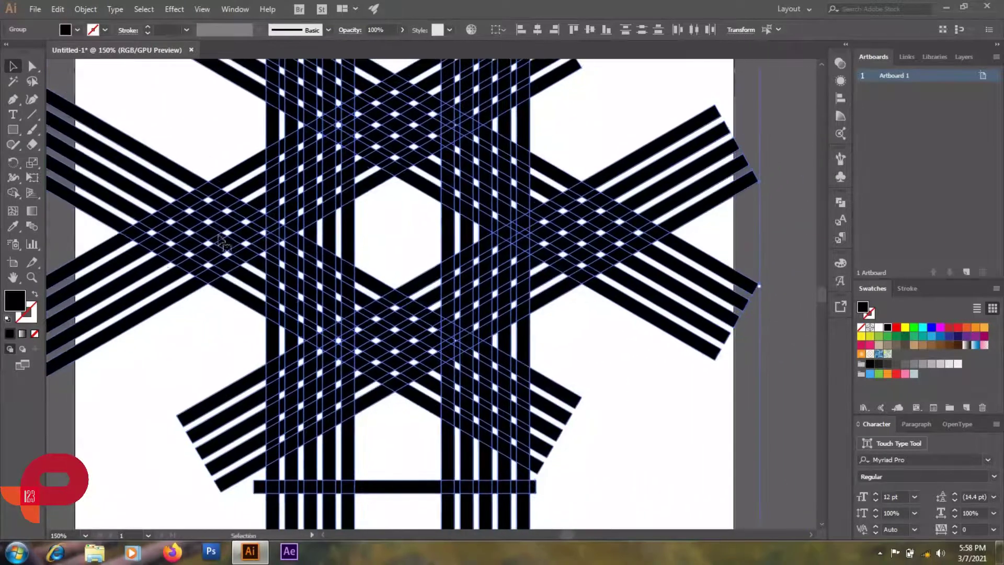
key(shift+m)
key(ctrl+minus)
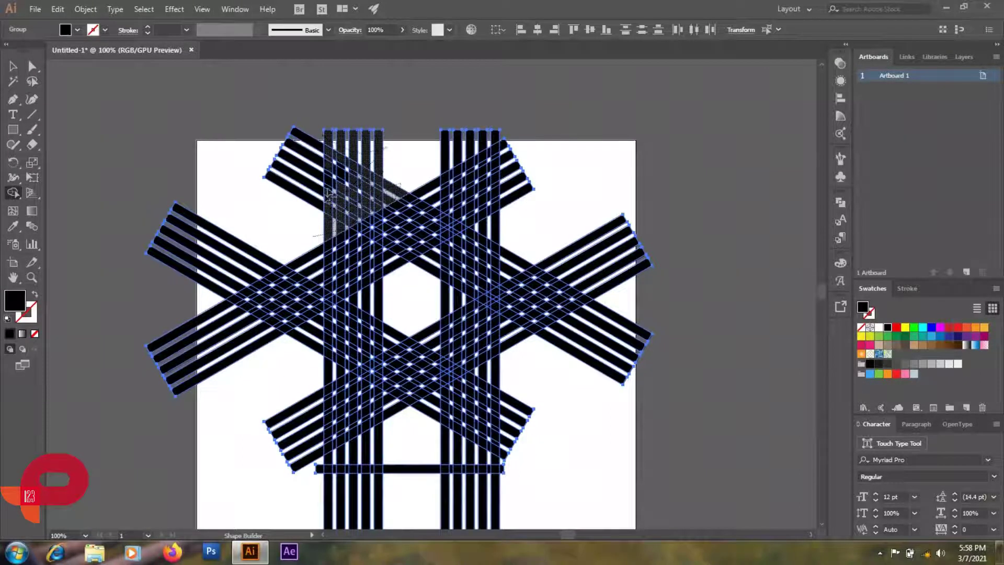
Trim the stripe ends above the diagonal band and merge the crossed regions with Shape Builder.
scroll(449, 146, up, 2)
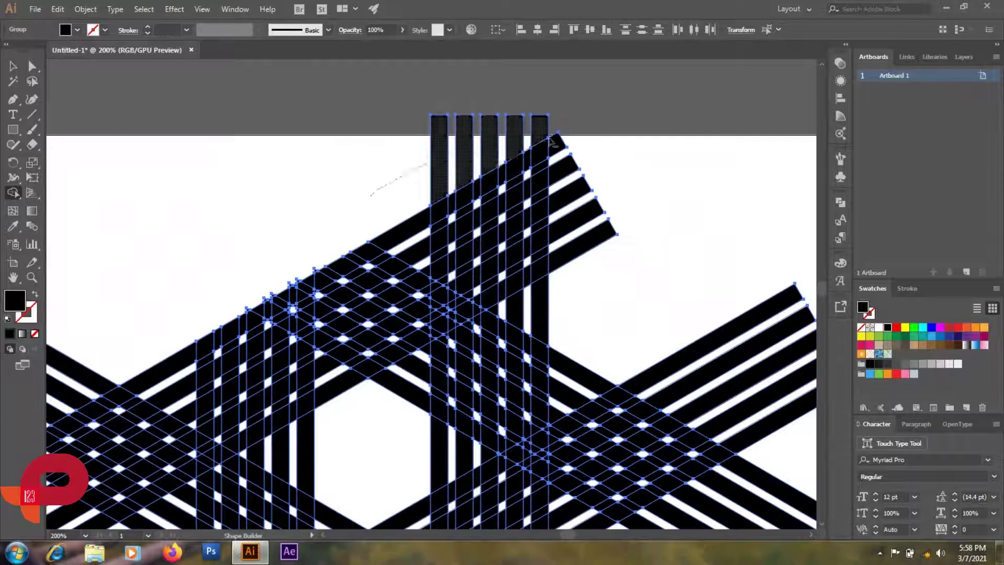
drag(539, 149, 418, 192)
mouse_move(372, 218)
mouse_down()
mouse_move(448, 283)
mouse_move(561, 297)
mouse_up()
drag(472, 209, 461, 206)
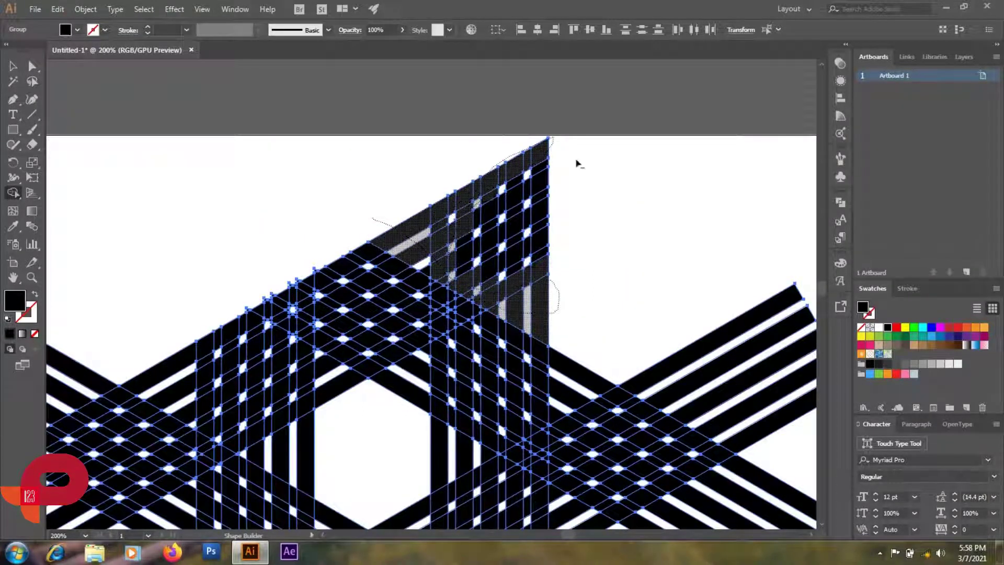
drag(577, 164, 532, 243)
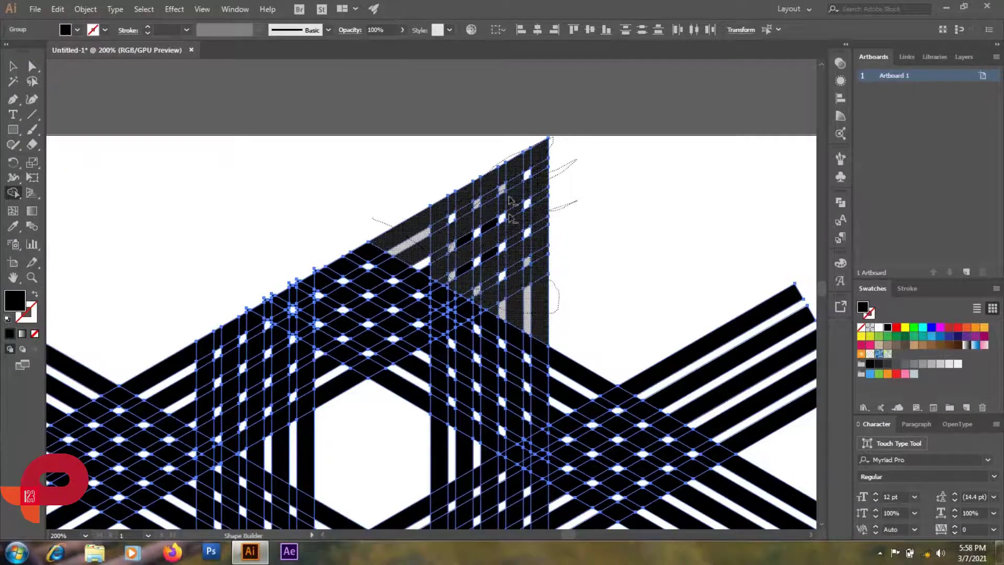
drag(460, 264, 463, 267)
key(ctrl+plus)
key(ctrl+plus)
key(ctrl+plus)
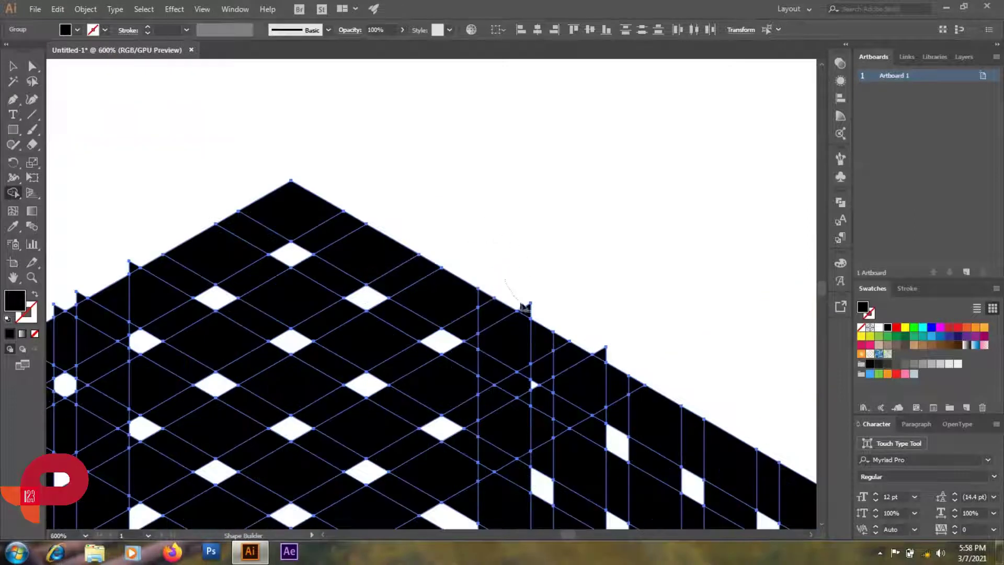
key(ctrl+minus)
key(ctrl+minus)
key(ctrl+minus)
key(ctrl+plus)
scroll(474, 152, down, 1)
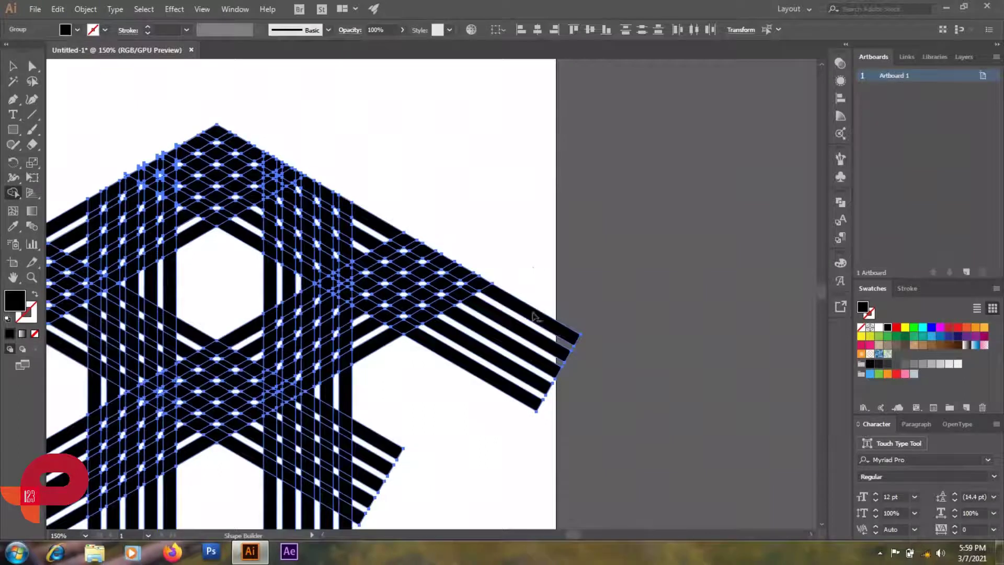
Delete the overhanging column of stripe pieces and the loose diamond pieces.
drag(391, 116, 474, 453)
mouse_move(483, 195)
mouse_down()
mouse_move(578, 399)
mouse_move(552, 258)
mouse_move(480, 432)
mouse_up()
drag(403, 209, 523, 340)
drag(404, 293, 449, 426)
key(ctrl+minus)
mouse_move(285, 152)
mouse_down()
mouse_move(311, 231)
mouse_move(284, 354)
mouse_up()
Remove the leftover left chevron strips and the small triangles along the left and top edges.
scroll(285, 355, up, 3)
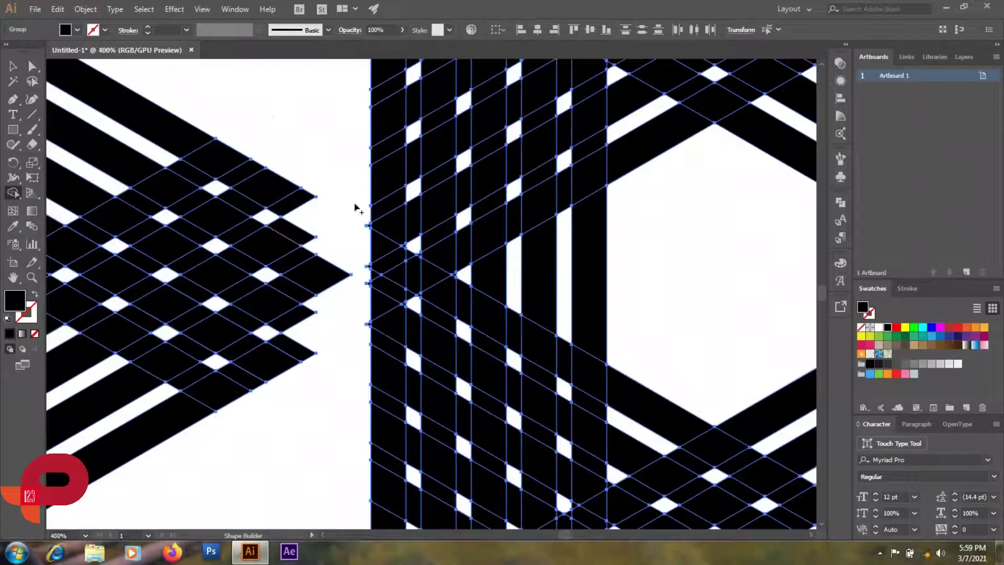
mouse_move(248, 117)
mouse_down()
mouse_move(236, 336)
mouse_move(268, 117)
mouse_move(372, 397)
mouse_move(257, 212)
mouse_move(209, 240)
mouse_up()
scroll(545, 170, up, 3)
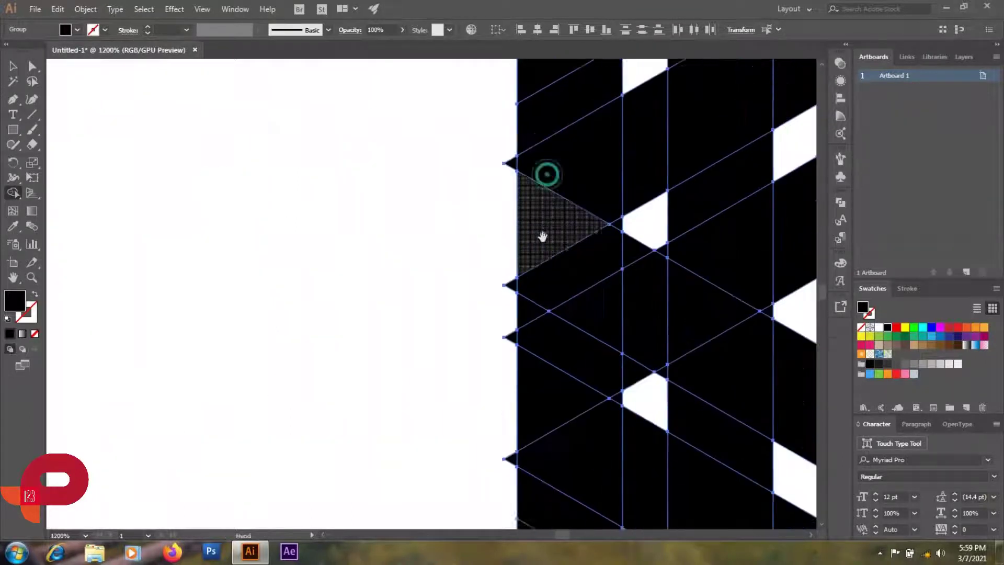
drag(513, 481, 511, 482)
scroll(497, 438, down, 3)
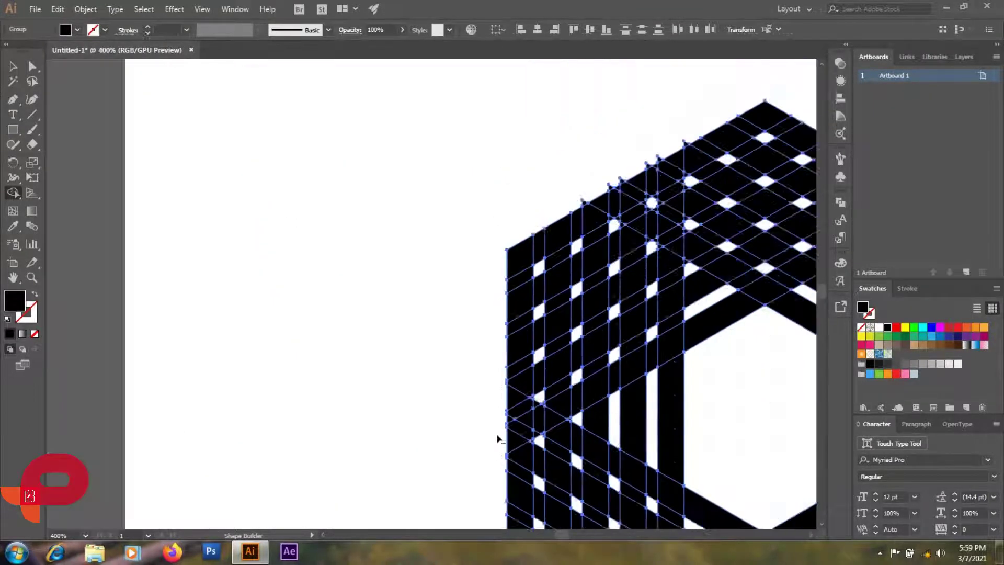
scroll(544, 210, up, 3)
drag(350, 267, 239, 314)
scroll(388, 228, down, 2)
scroll(307, 262, down, 2)
scroll(463, 189, up, 3)
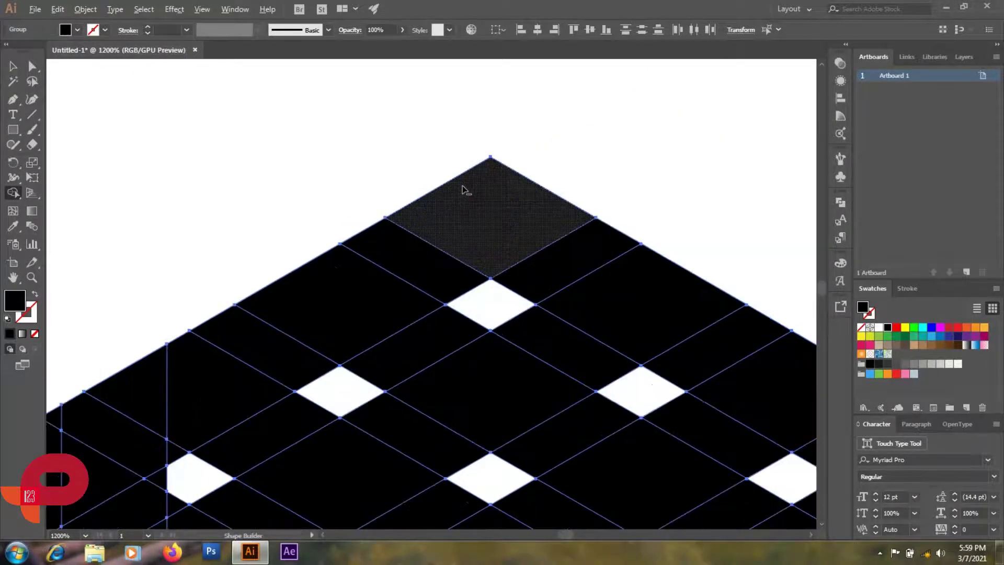
scroll(463, 189, down, 5)
drag(222, 198, 454, 461)
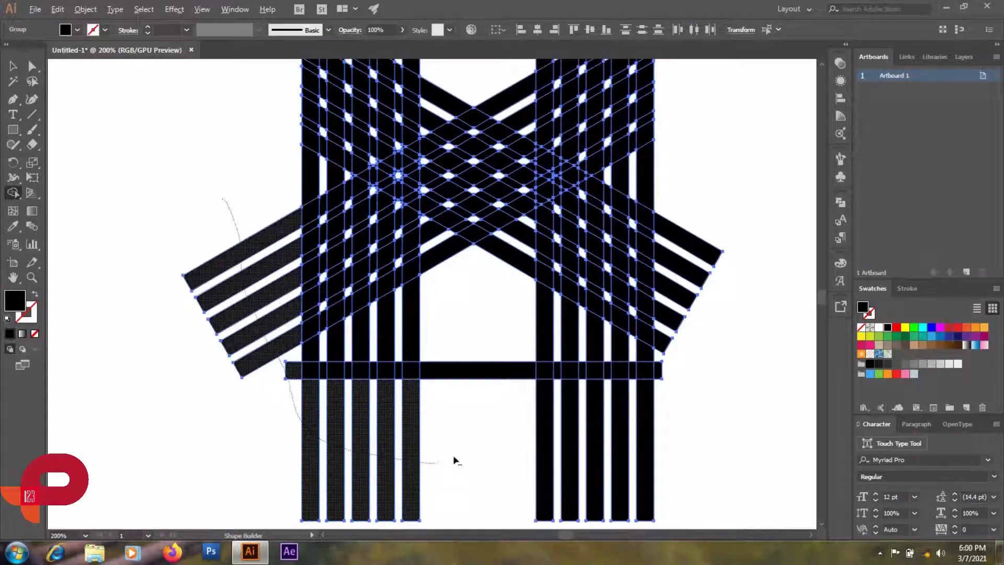
Delete the protruding left and right diagonal bars and the lower legs with Shape Builder.
drag(706, 475, 523, 471)
drag(719, 191, 659, 361)
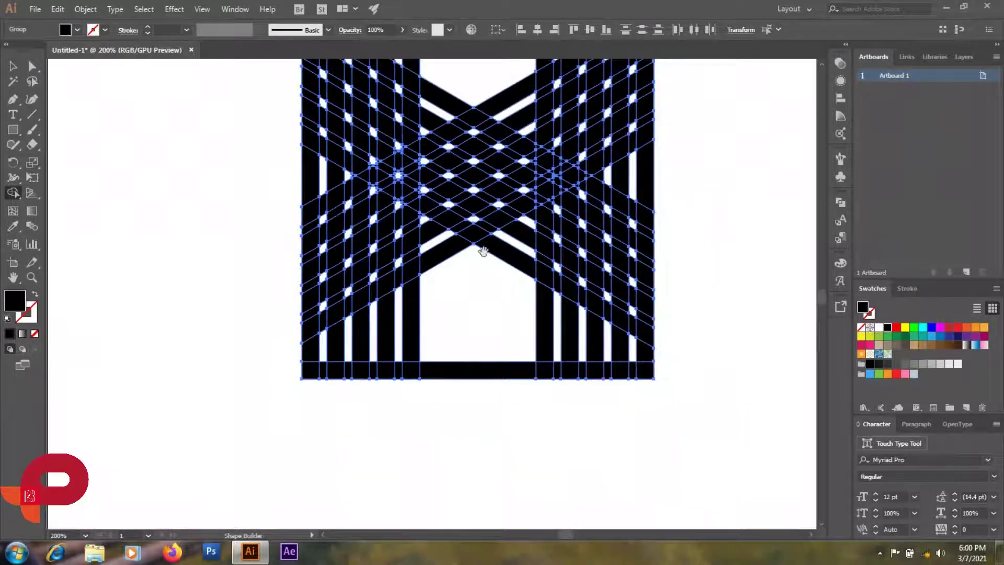
scroll(512, 209, down, 3)
scroll(502, 252, up, 4)
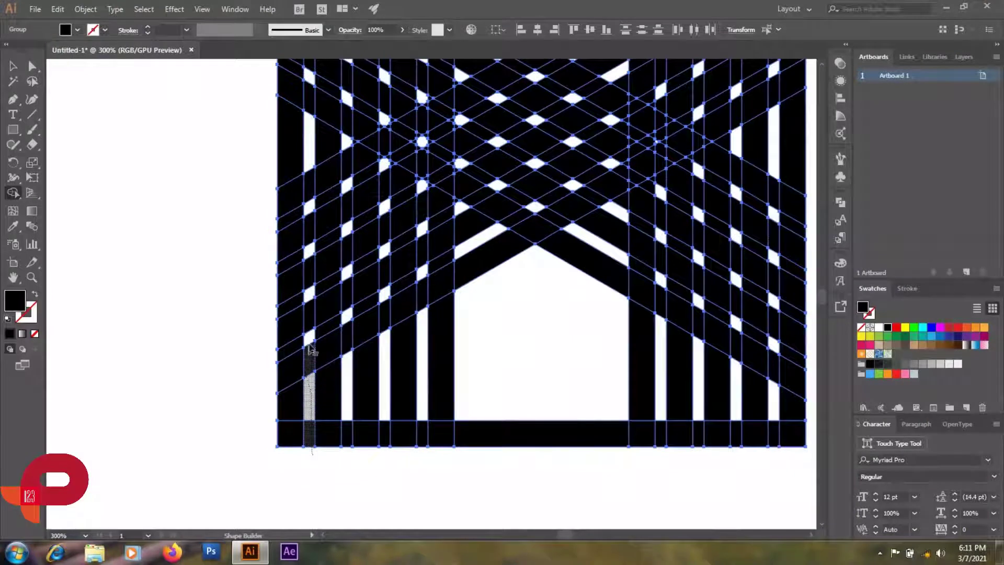
scroll(332, 225, up, 5)
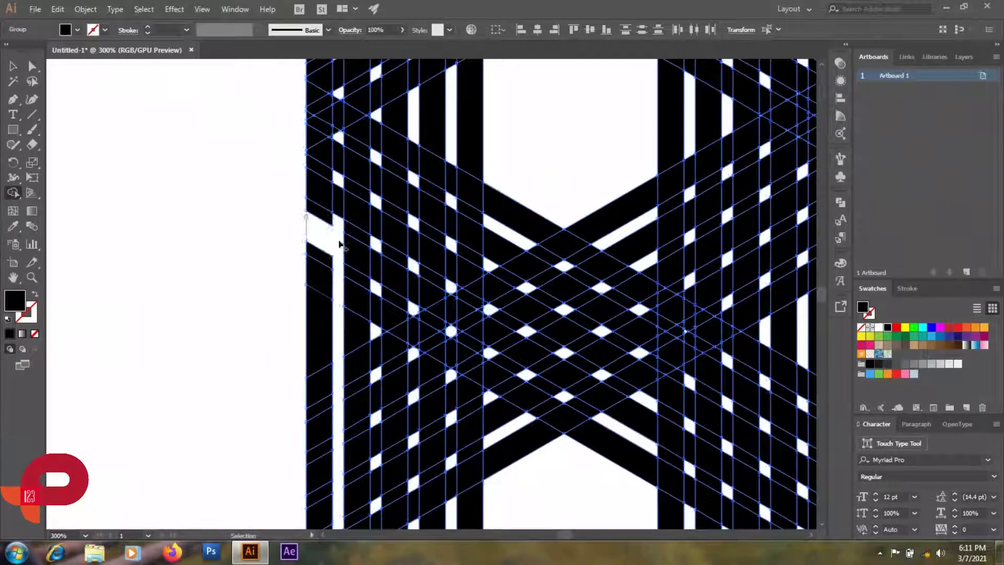
scroll(347, 209, up, 3)
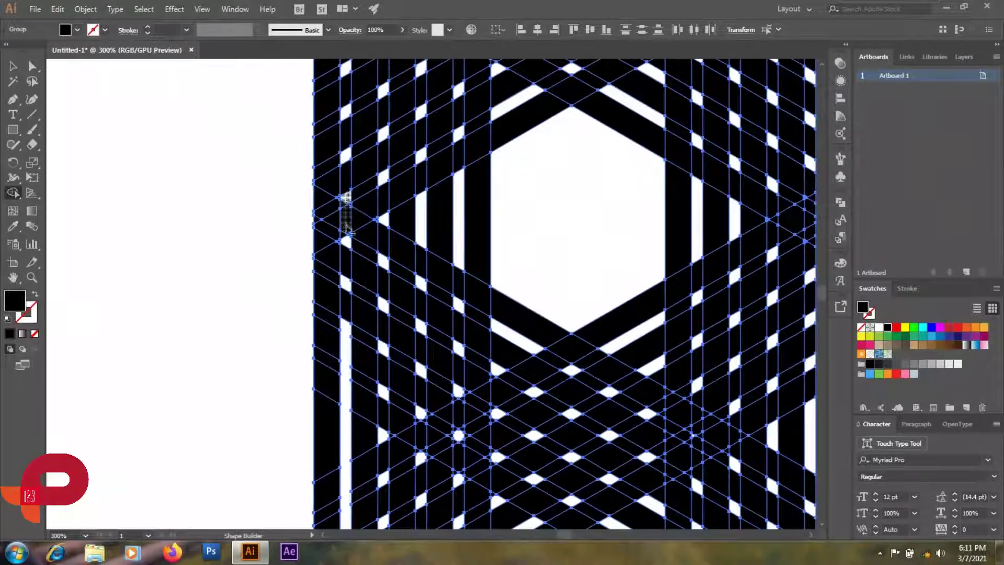
scroll(349, 294, up, 1)
scroll(353, 308, up, 1)
scroll(361, 330, up, 1)
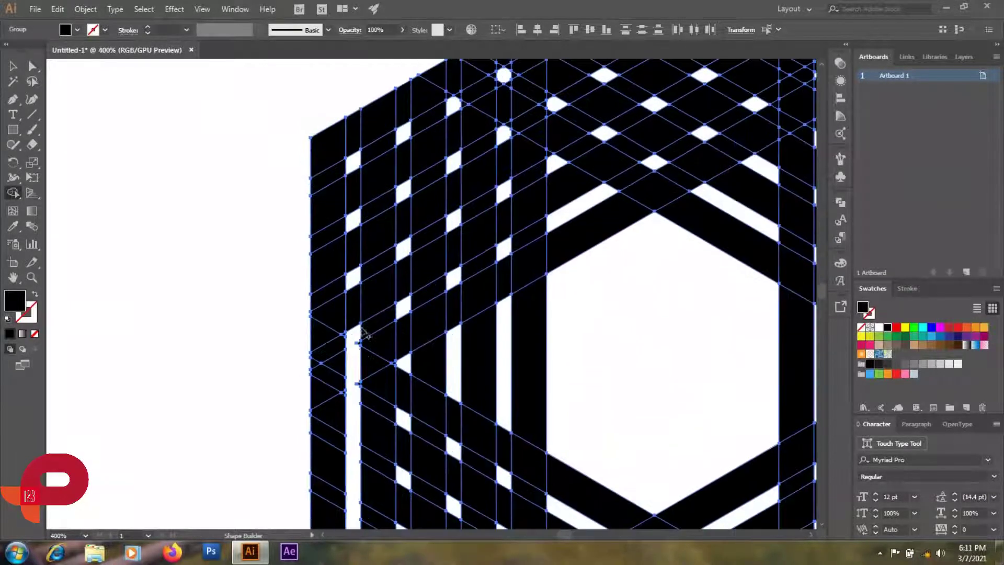
scroll(365, 340, up, 1)
Merge narrow cell strips along the top edge and a diagonal run into white gap bands.
drag(361, 397, 357, 419)
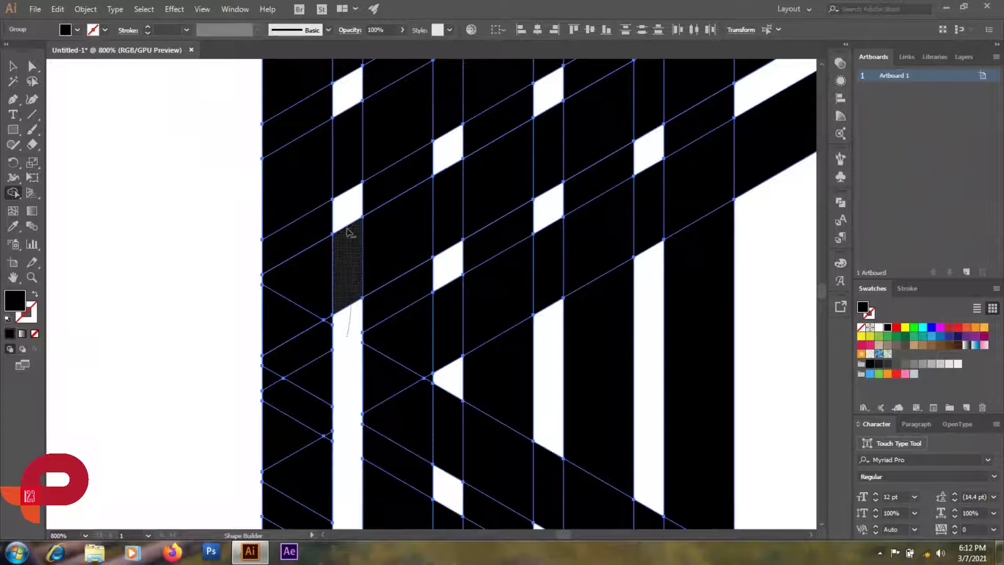
scroll(335, 240, up, 3)
mouse_move(327, 348)
mouse_down()
mouse_move(330, 240)
mouse_move(515, 127)
mouse_up()
scroll(348, 298, up, 4)
scroll(347, 298, right, 4)
drag(317, 302, 347, 285)
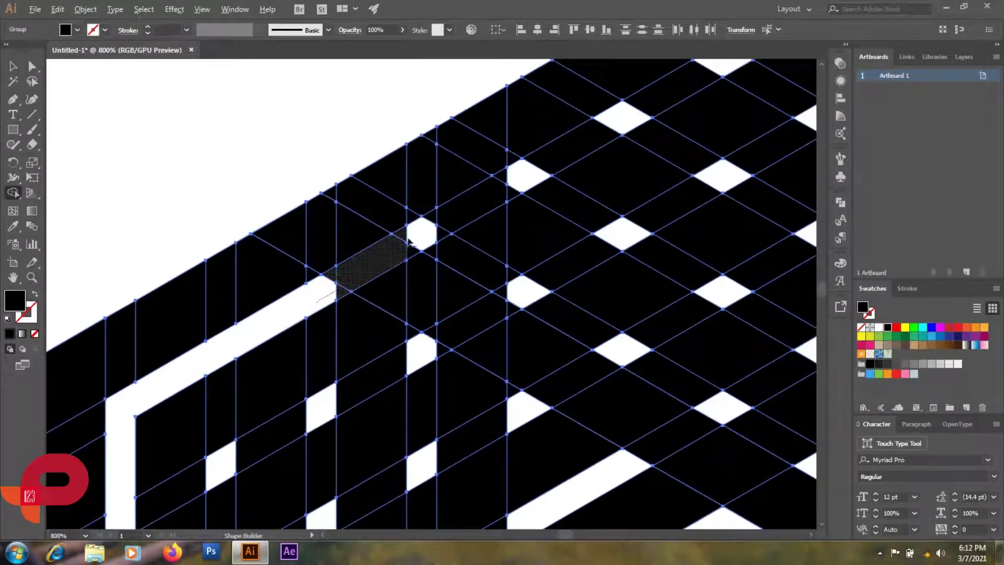
drag(410, 240, 602, 138)
scroll(562, 159, up, 1)
scroll(563, 159, right, 2)
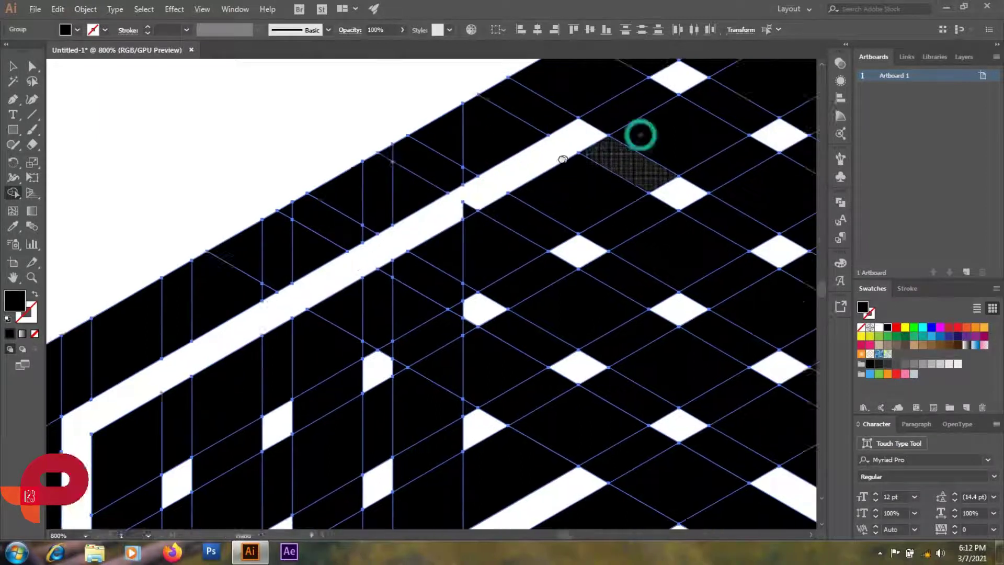
scroll(563, 159, right, 1)
scroll(541, 191, up, 2)
scroll(541, 191, right, 3)
Merge the cells near the peak into a white chevron band continuing down the other side.
drag(368, 236, 533, 226)
scroll(646, 291, right, 3)
scroll(646, 291, down, 1)
drag(425, 243, 620, 353)
scroll(574, 331, right, 3)
scroll(574, 331, down, 1)
drag(454, 292, 645, 453)
scroll(619, 162, up, 2)
scroll(634, 280, down, 1)
scroll(579, 179, right, 2)
Join the short right vertical strip and the centre diagonal strip into the white band.
drag(574, 182, 581, 264)
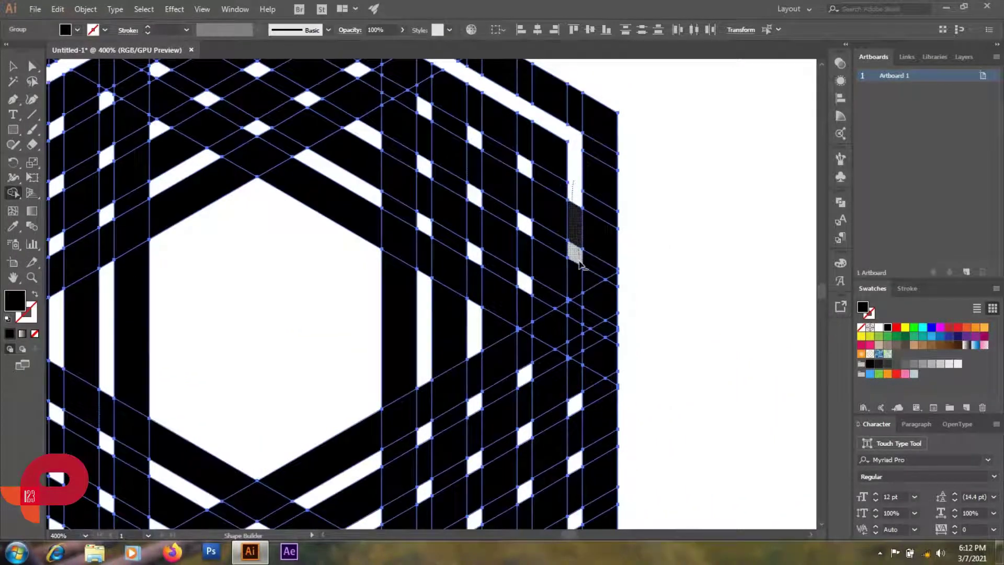
drag(578, 440, 577, 439)
scroll(578, 439, down, 3)
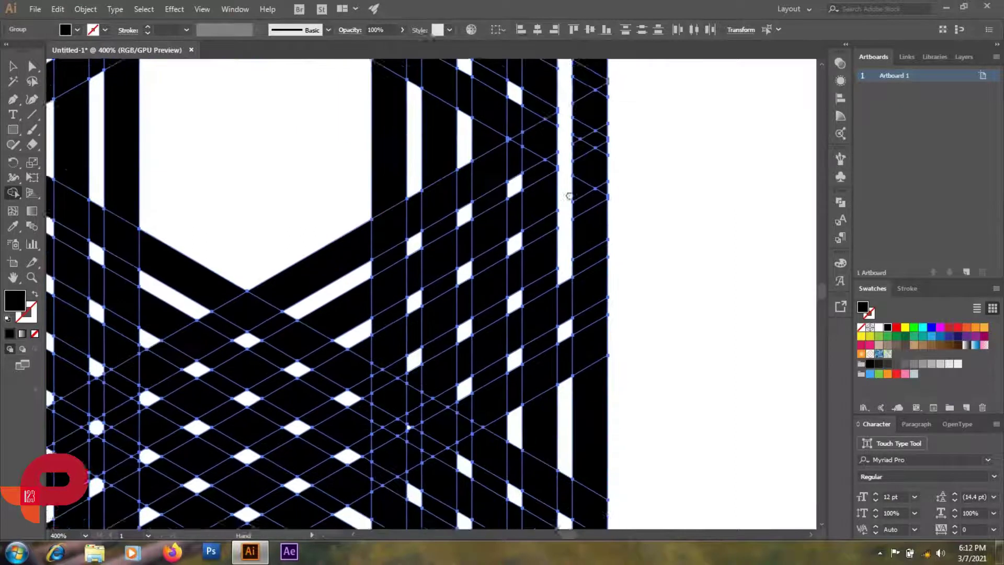
scroll(604, 165, down, 2)
scroll(605, 165, left, 1)
drag(546, 256, 496, 287)
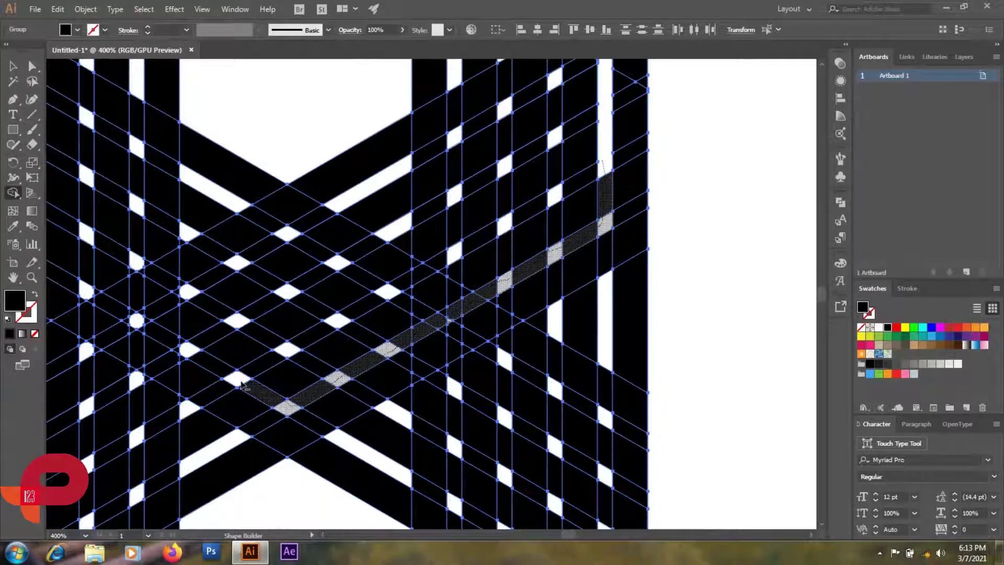
drag(167, 344, 168, 344)
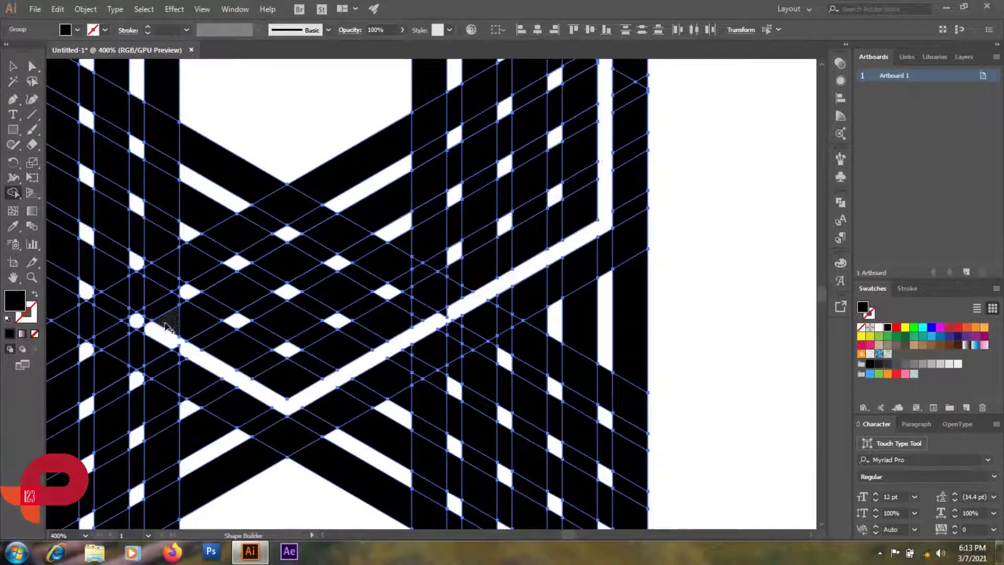
Merge the narrow left vertical strip and the house-shaped interior into white shapes.
key(ctrl+minus)
key(ctrl+minus)
drag(263, 127, 264, 157)
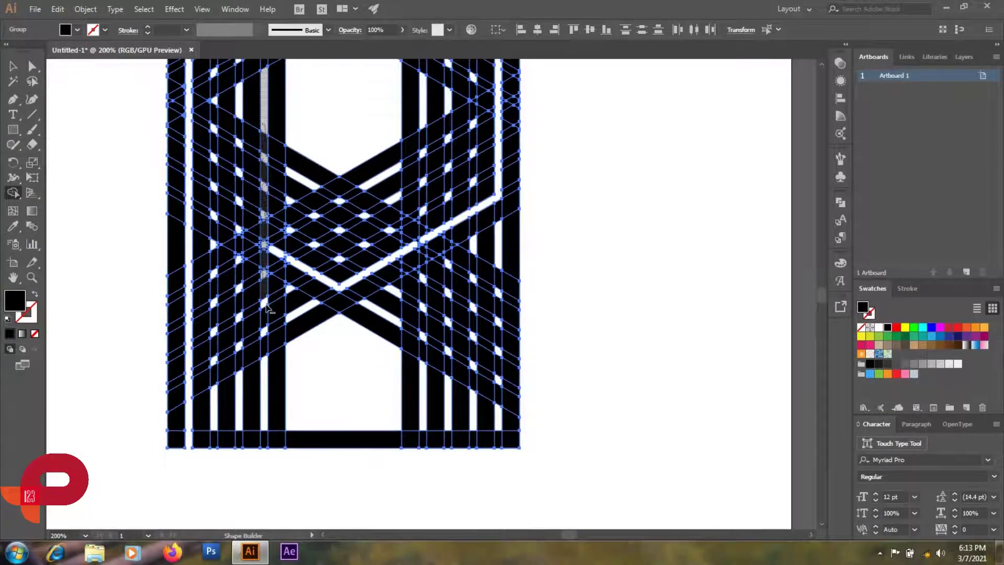
key(ctrl+plus)
drag(266, 330, 277, 416)
key(ctrl+minus)
key(ctrl+minus)
key(ctrl+minus)
key(ctrl+plus)
key(ctrl+plus)
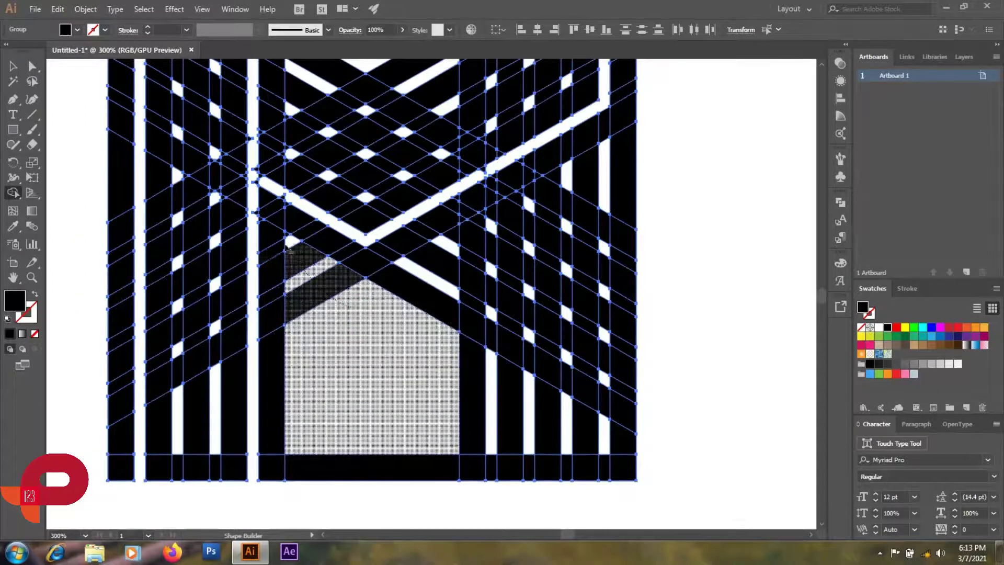
drag(258, 215, 263, 246)
key(ctrl+plus)
key(ctrl+plus)
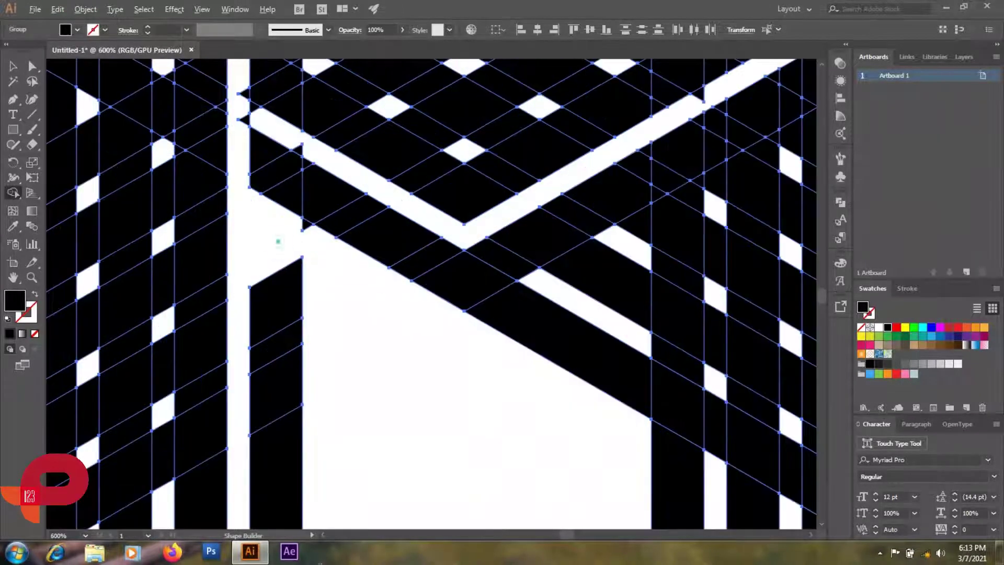
key(ctrl+minus)
Remove the black band segment below the chevron, clearing the area between the legs.
scroll(353, 395, down, 3)
scroll(413, 440, up, 3)
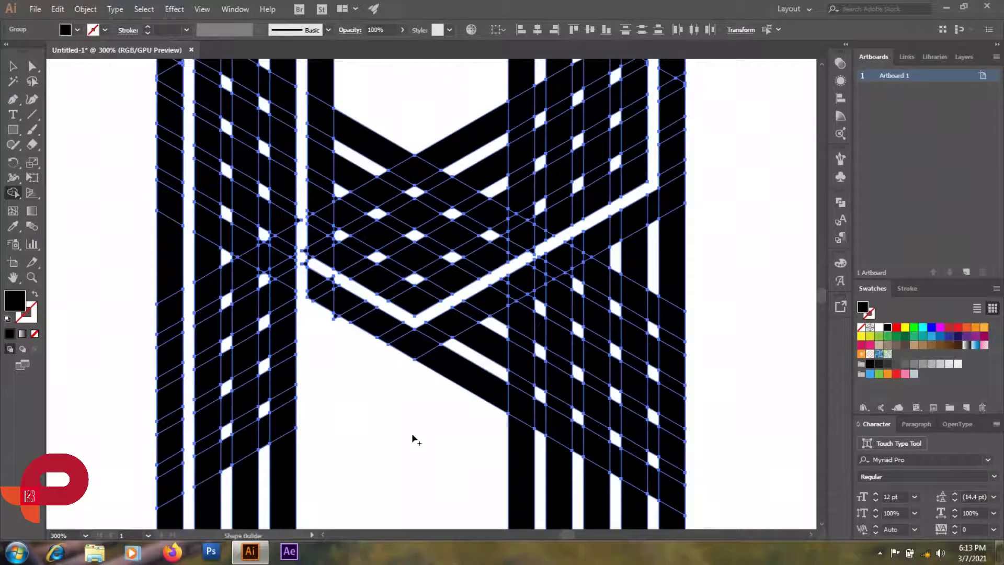
alt+click(482, 369)
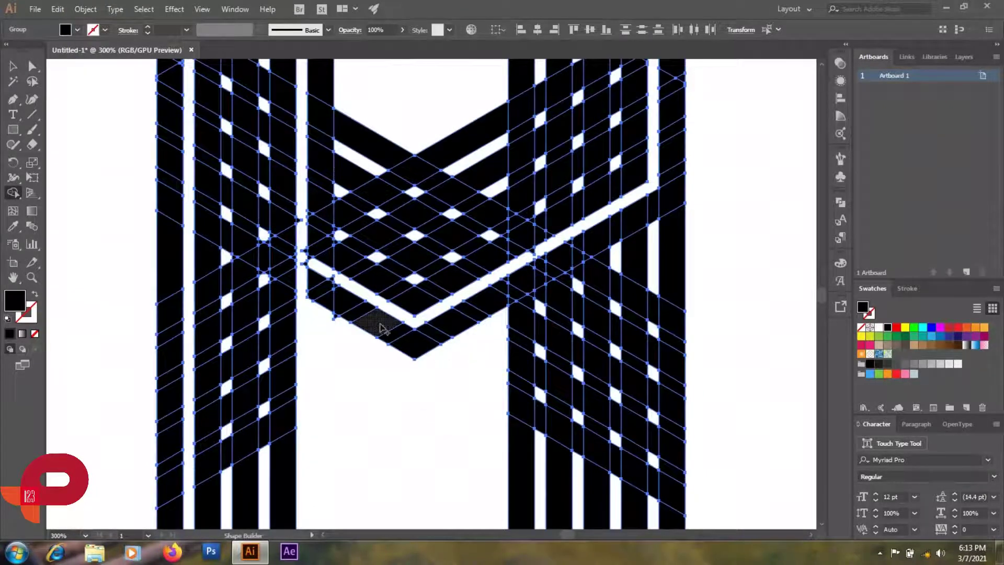
scroll(320, 264, up, 3)
drag(358, 415, 431, 489)
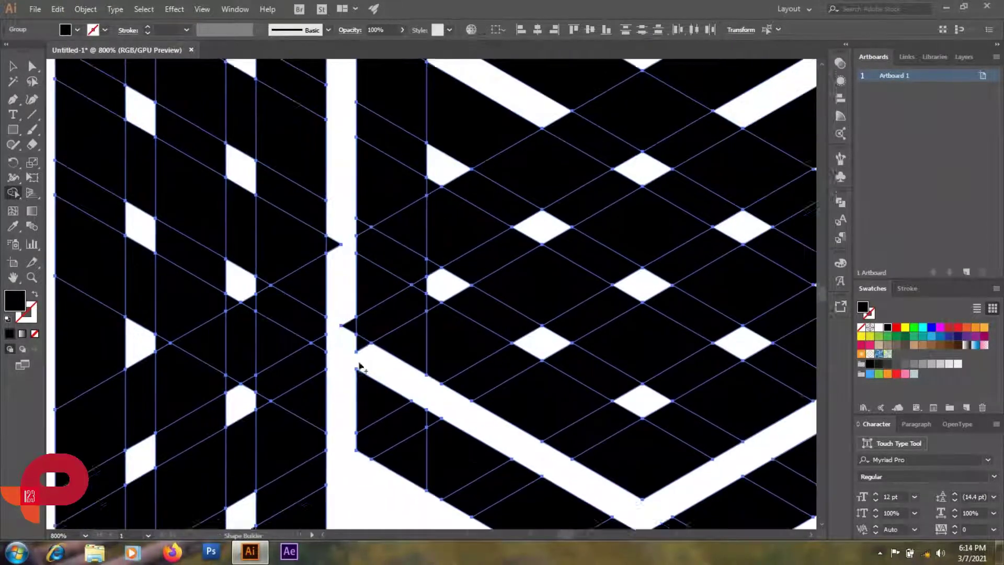
scroll(338, 262, down, 1)
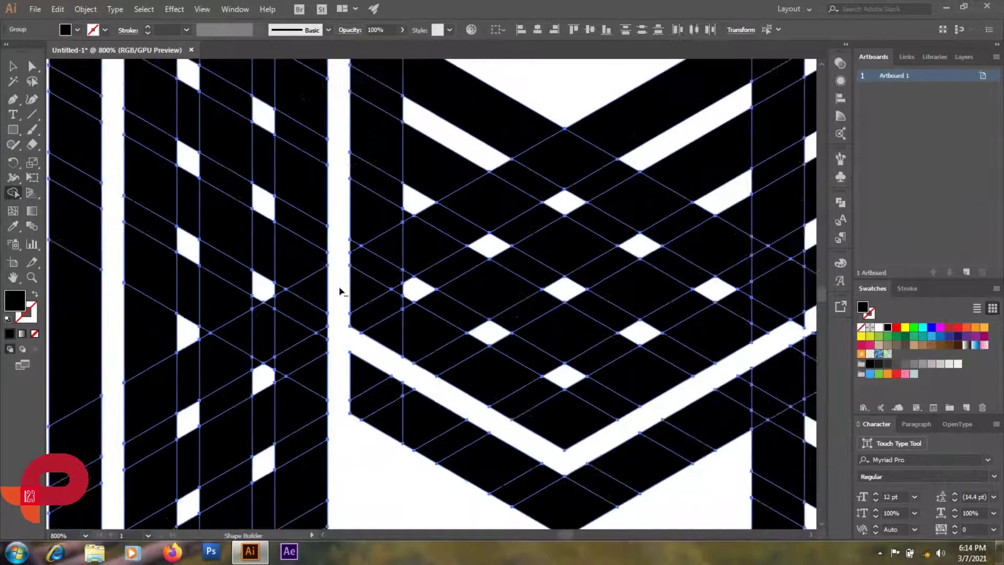
scroll(345, 283, down, 1)
scroll(354, 274, down, 1)
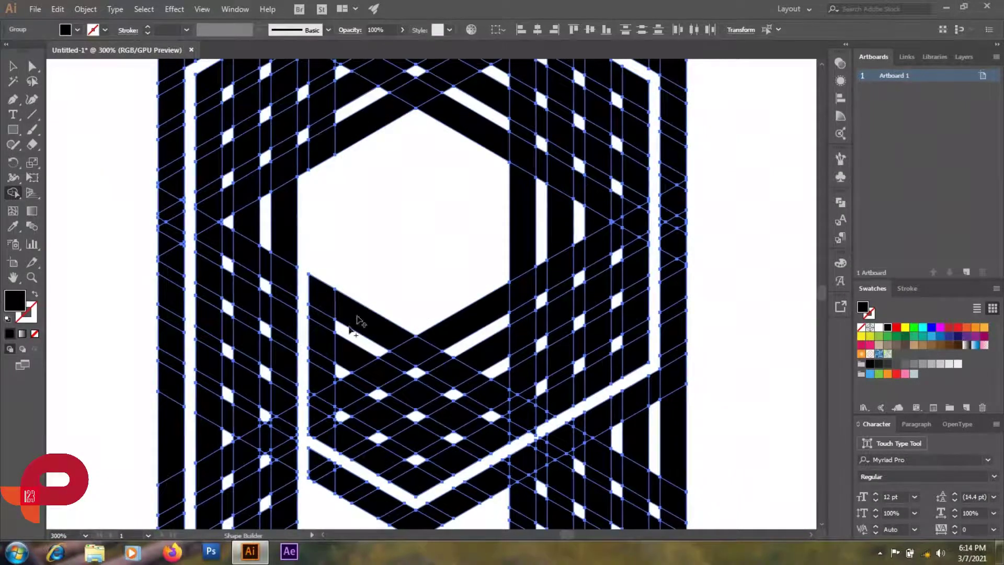
Merge the diagonal runs of chevron pieces into continuous bands.
scroll(336, 323, up, 2)
drag(344, 428, 358, 284)
mouse_move(289, 230)
mouse_down()
mouse_move(474, 347)
mouse_move(453, 331)
mouse_up()
scroll(453, 331, up, 2)
scroll(419, 278, right, 2)
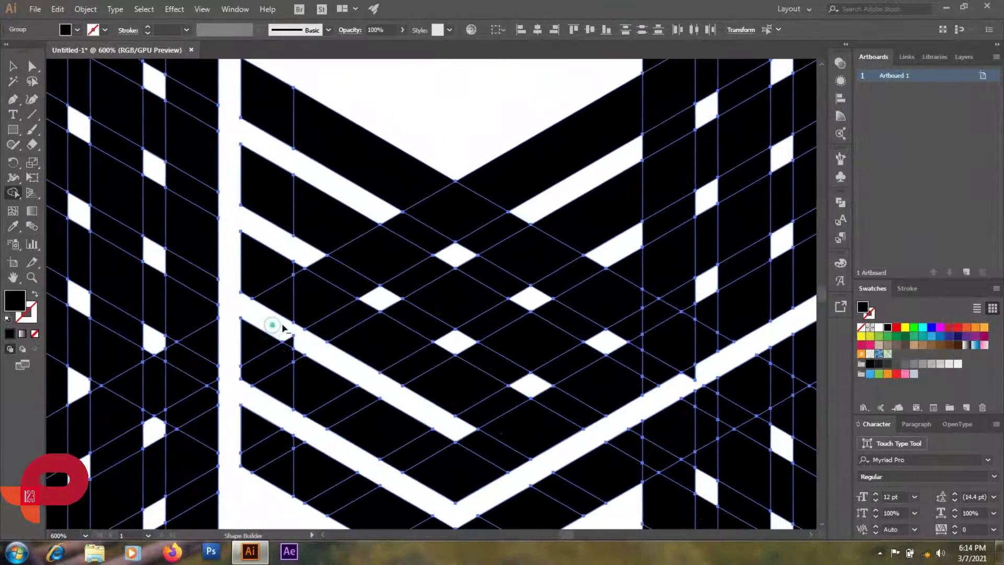
drag(296, 264, 531, 298)
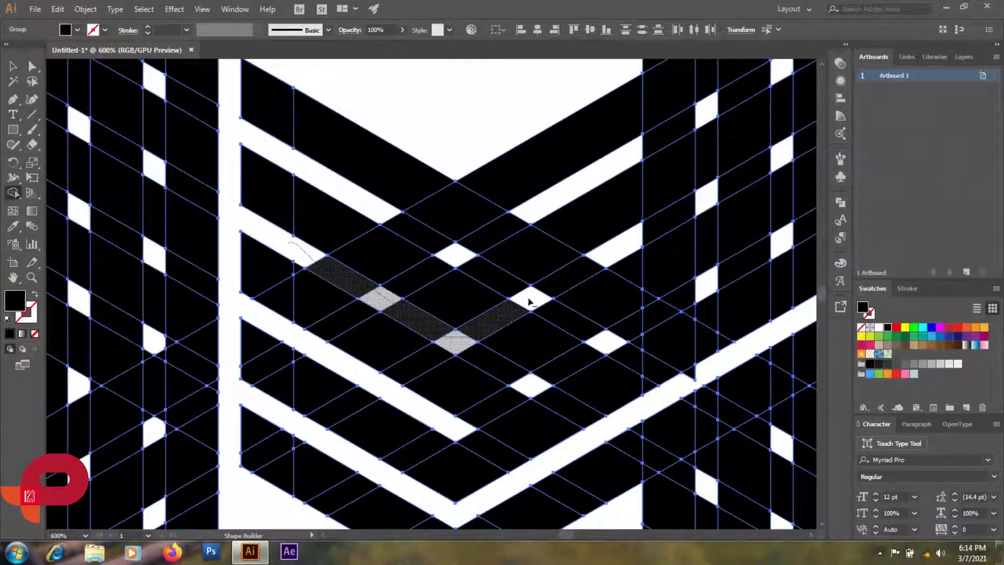
drag(550, 173, 393, 217)
scroll(393, 217, right, 6)
scroll(393, 217, down, 2)
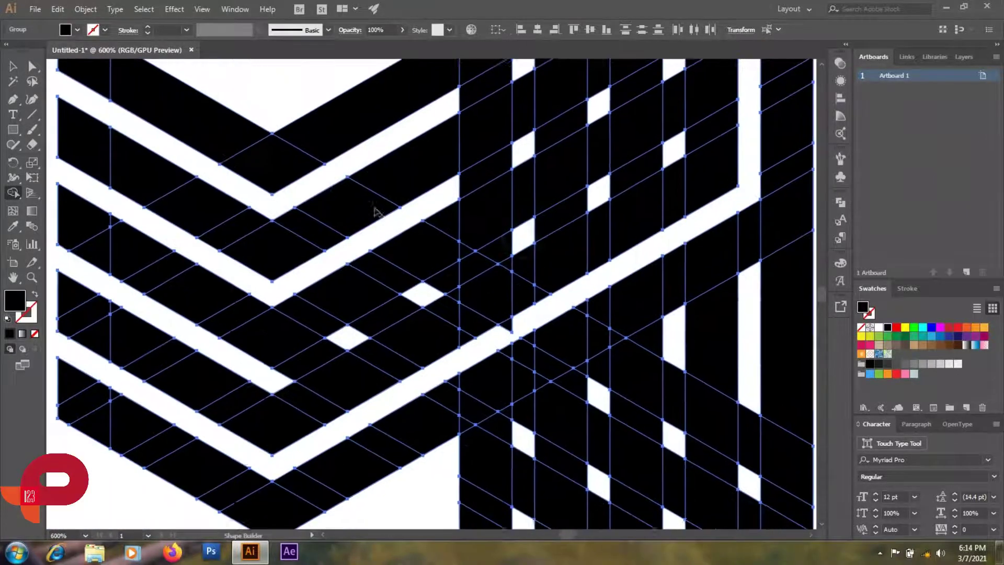
Merge the diagonal ring stripe cells into one continuous black band.
drag(273, 378, 642, 222)
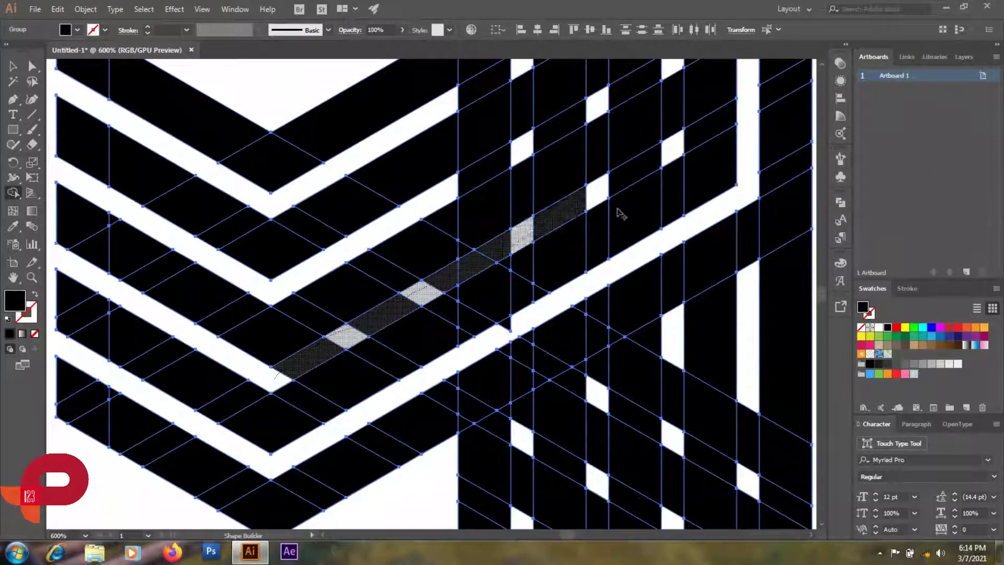
scroll(643, 222, right, 2)
scroll(642, 222, up, 2)
scroll(517, 279, right, 2)
scroll(462, 338, up, 3)
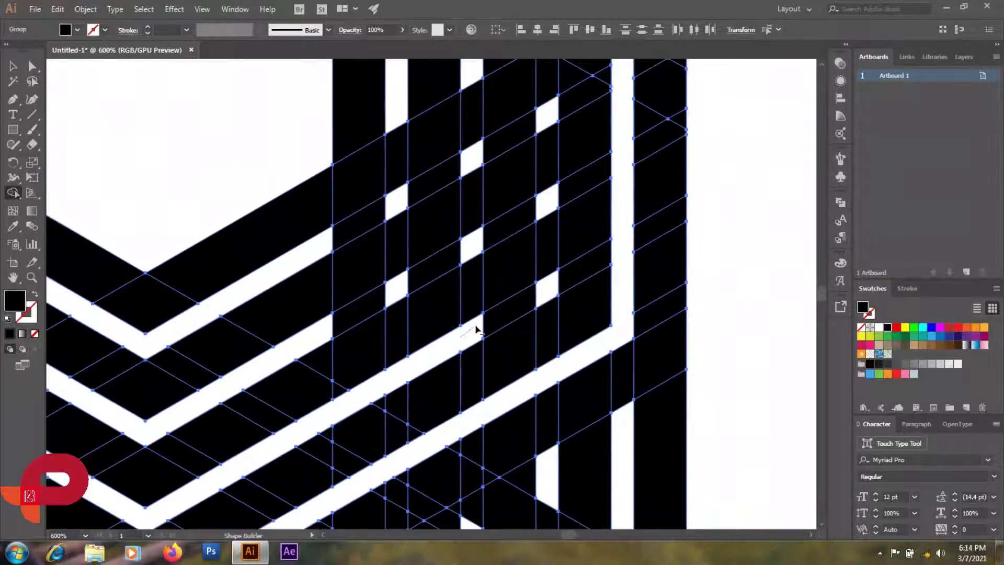
drag(325, 336, 471, 245)
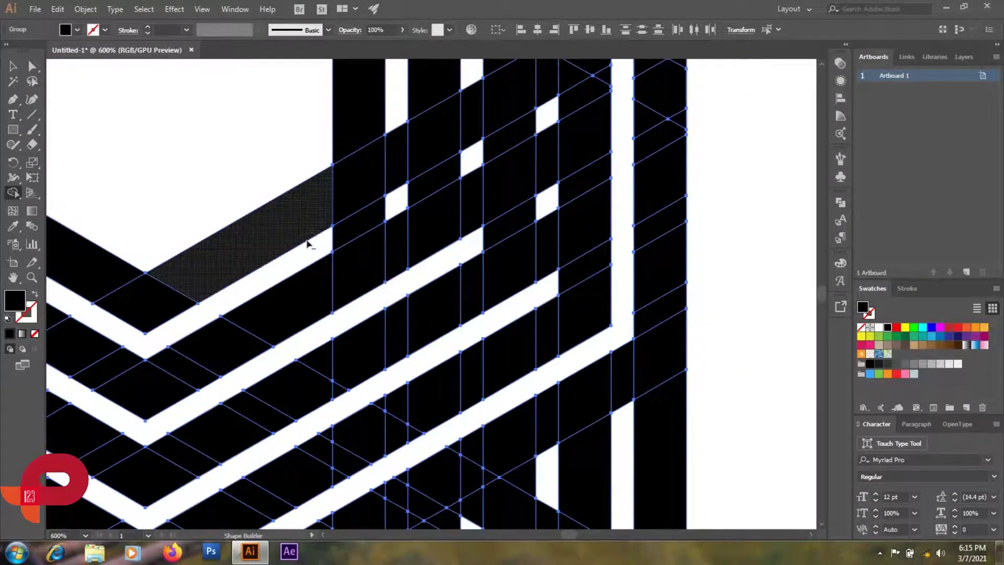
drag(308, 243, 476, 166)
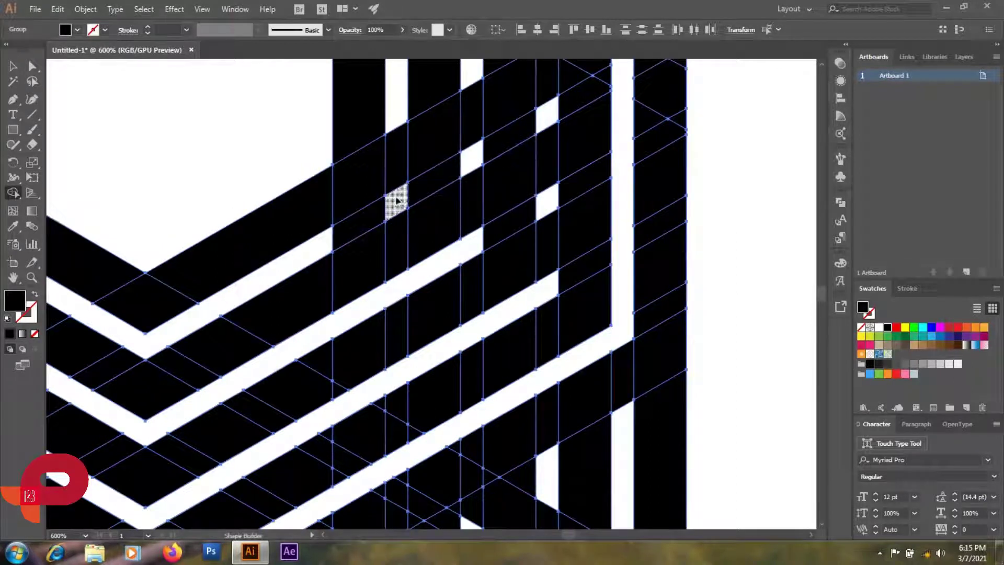
drag(394, 202, 325, 247)
mouse_move(453, 208)
mouse_down()
mouse_move(360, 312)
mouse_move(384, 320)
mouse_up()
Delete the two overlapping vertical strip sections and the narrow overlapping column.
drag(327, 73, 271, 344)
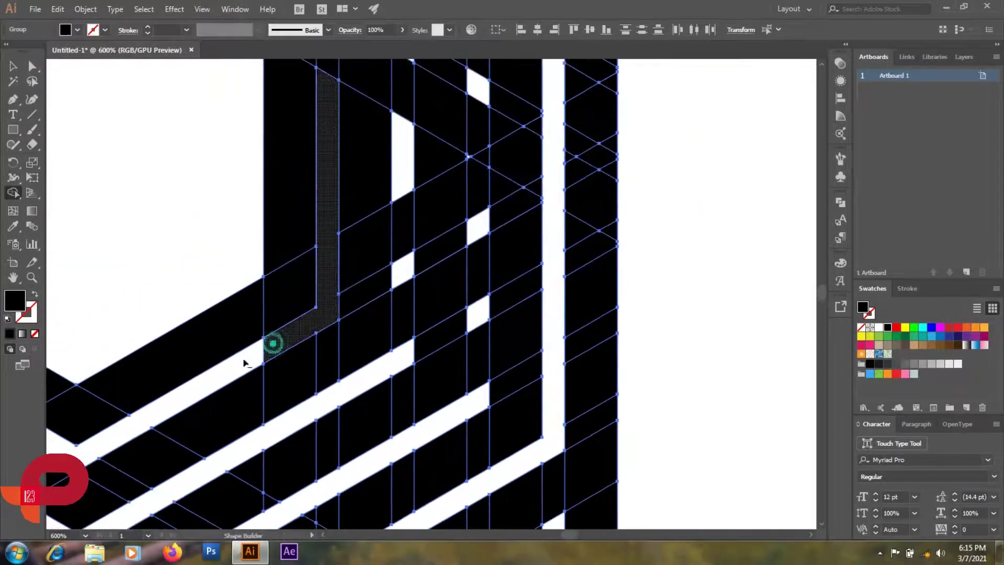
drag(403, 361, 403, 112)
mouse_move(483, 410)
mouse_down()
mouse_move(406, 434)
mouse_move(400, 120)
mouse_up()
drag(380, 72, 402, 174)
mouse_move(438, 342)
mouse_down()
mouse_move(474, 389)
mouse_move(332, 136)
mouse_up()
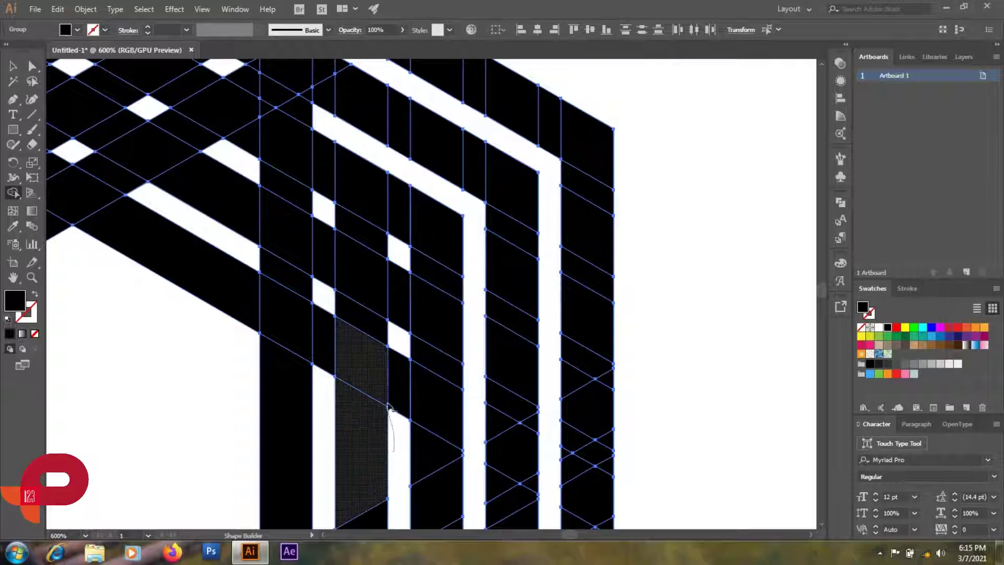
Merge the remaining column and ring strip cells into continuous hexagon bands.
mouse_move(398, 440)
mouse_down()
mouse_move(397, 293)
mouse_move(210, 148)
mouse_up()
drag(324, 406, 318, 291)
mouse_move(234, 252)
mouse_down()
mouse_move(547, 388)
mouse_move(552, 325)
mouse_move(268, 320)
mouse_move(209, 430)
mouse_up()
mouse_move(617, 426)
mouse_down()
mouse_move(245, 348)
mouse_move(138, 403)
mouse_up()
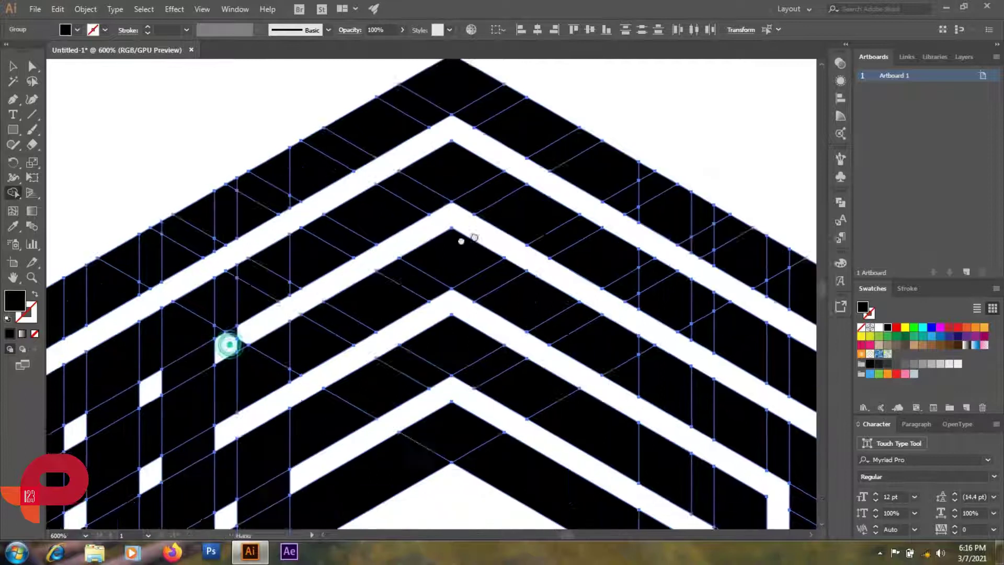
drag(224, 344, 405, 293)
mouse_move(356, 319)
mouse_down()
mouse_move(240, 437)
mouse_move(199, 249)
mouse_up()
mouse_move(366, 200)
mouse_down()
mouse_move(291, 248)
mouse_move(271, 382)
mouse_up()
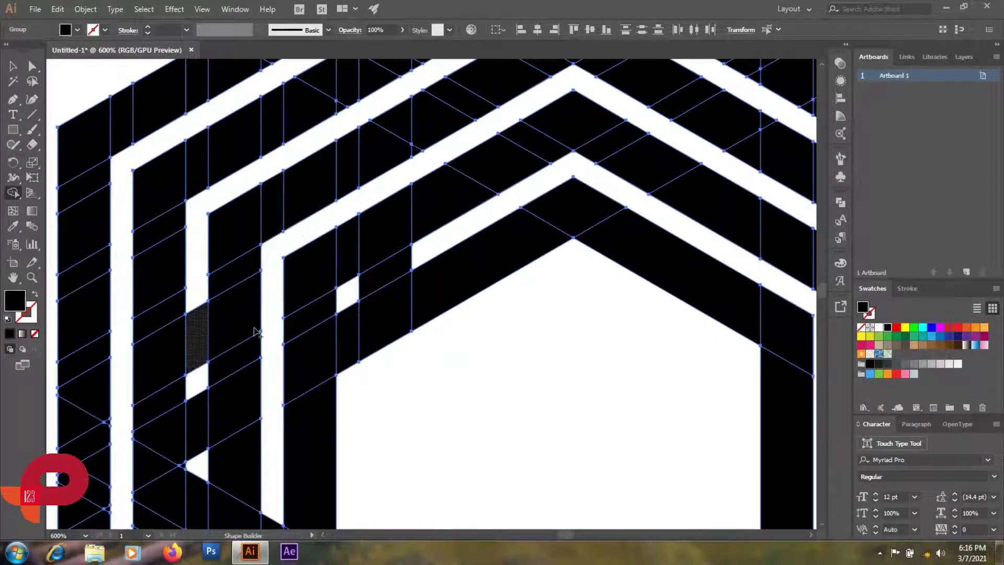
scroll(358, 320, down, 2)
drag(375, 357, 392, 301)
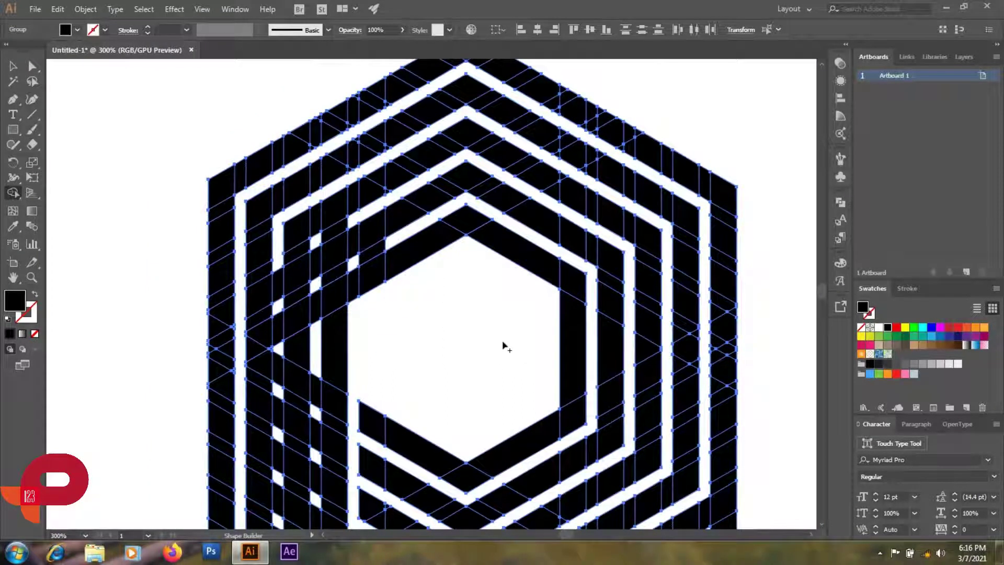
Trim away the inner hexagon ring's overlapping segments.
scroll(505, 345, down, 2)
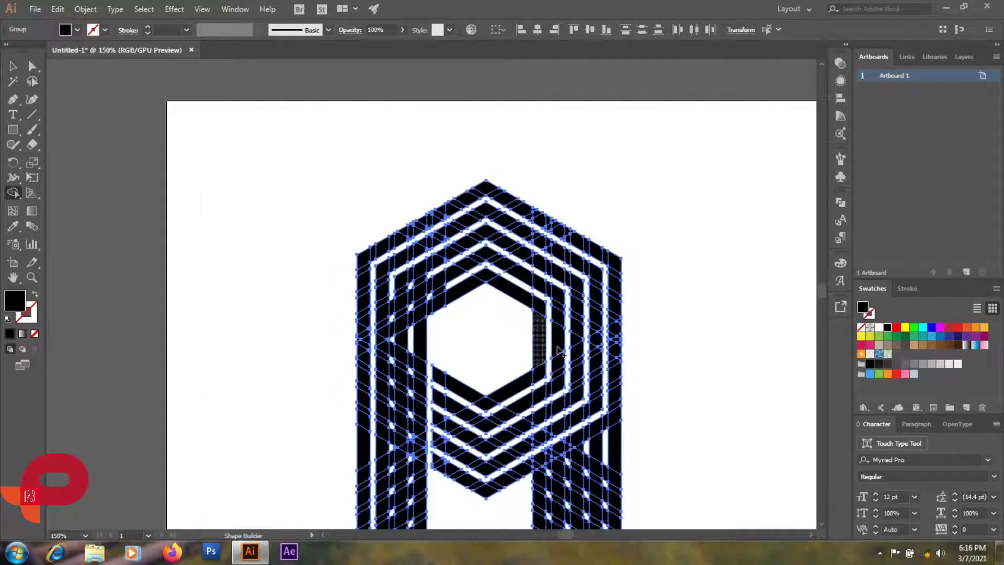
scroll(497, 349, up, 2)
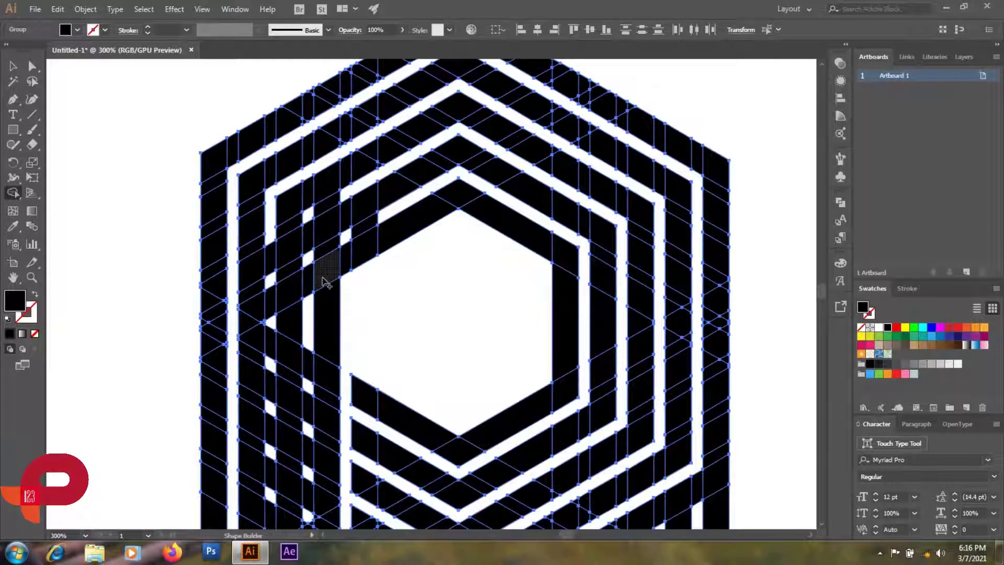
drag(366, 276, 456, 187)
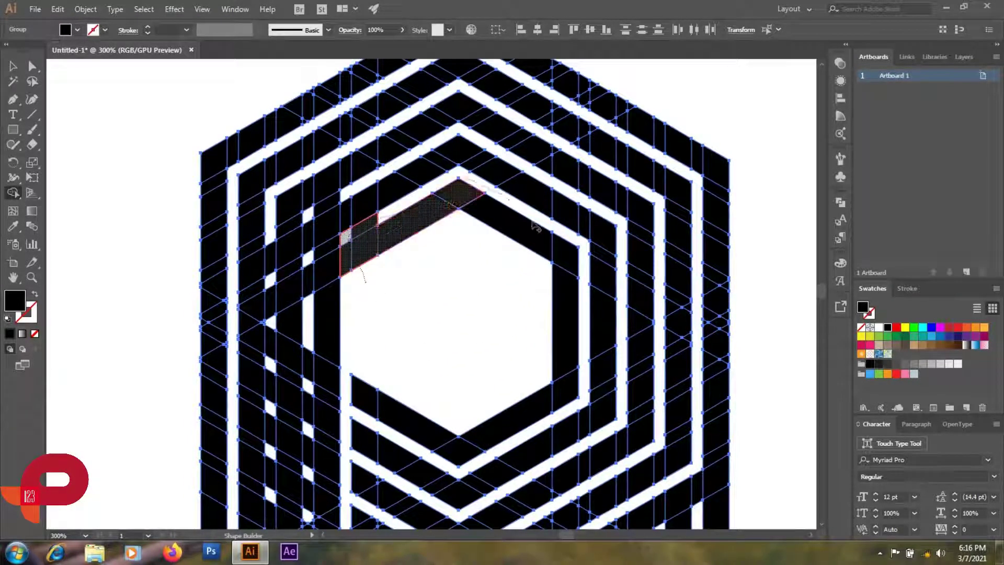
mouse_move(535, 226)
mouse_down()
mouse_move(337, 266)
mouse_move(385, 175)
mouse_up()
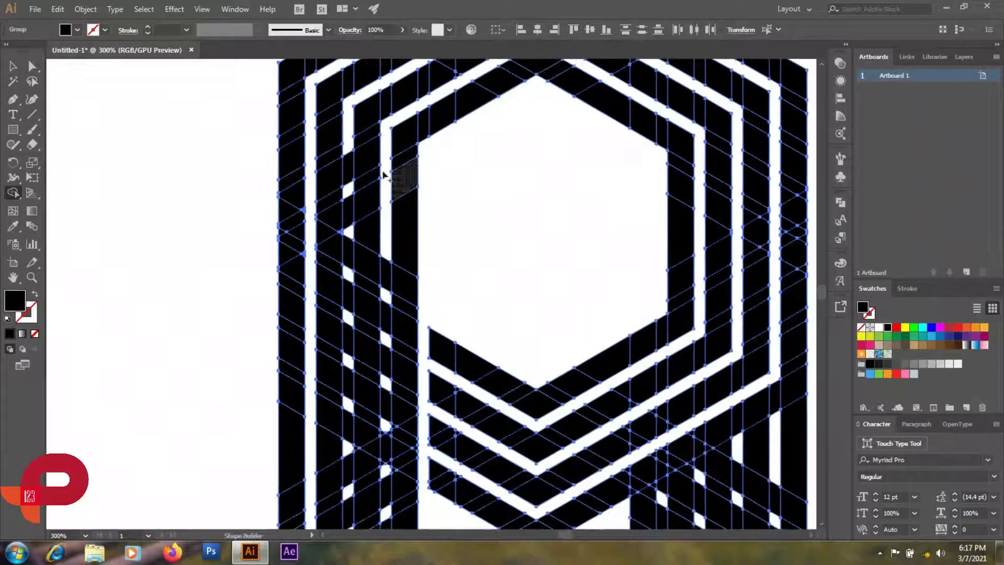
Merge the left leg's vertical strips into solid bands.
mouse_move(350, 289)
mouse_down()
mouse_move(414, 224)
mouse_move(403, 173)
mouse_up()
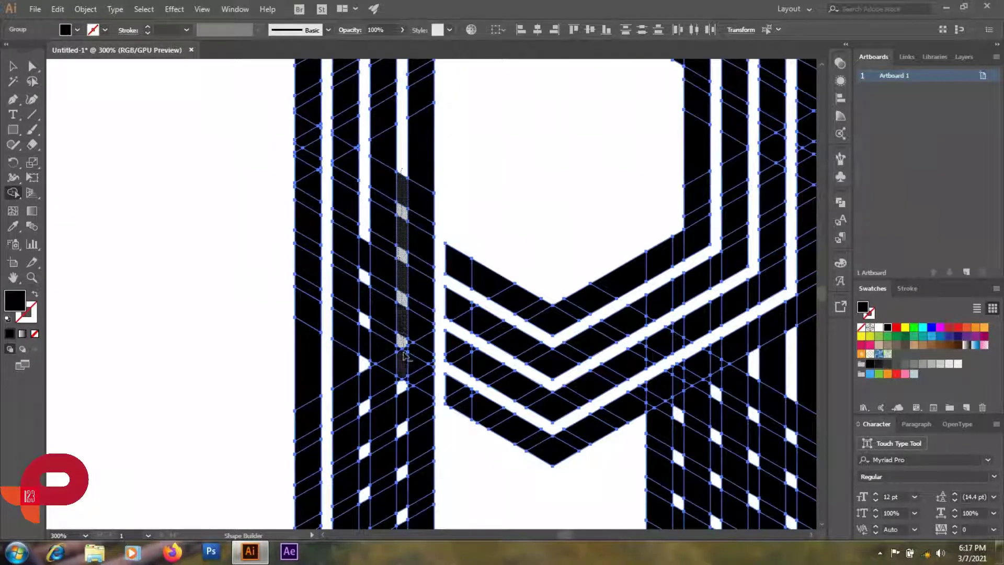
drag(406, 385, 407, 387)
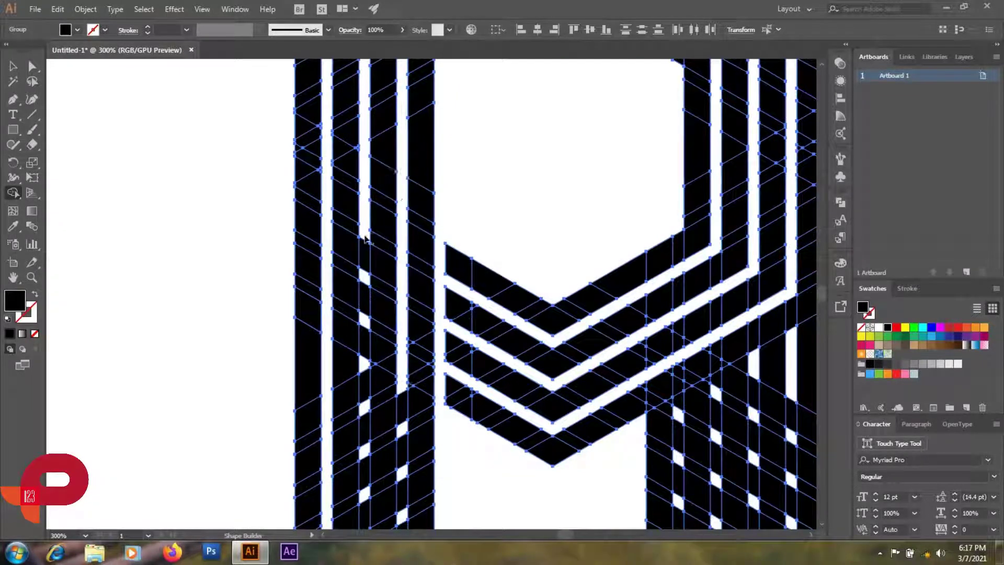
scroll(444, 330, down, 5)
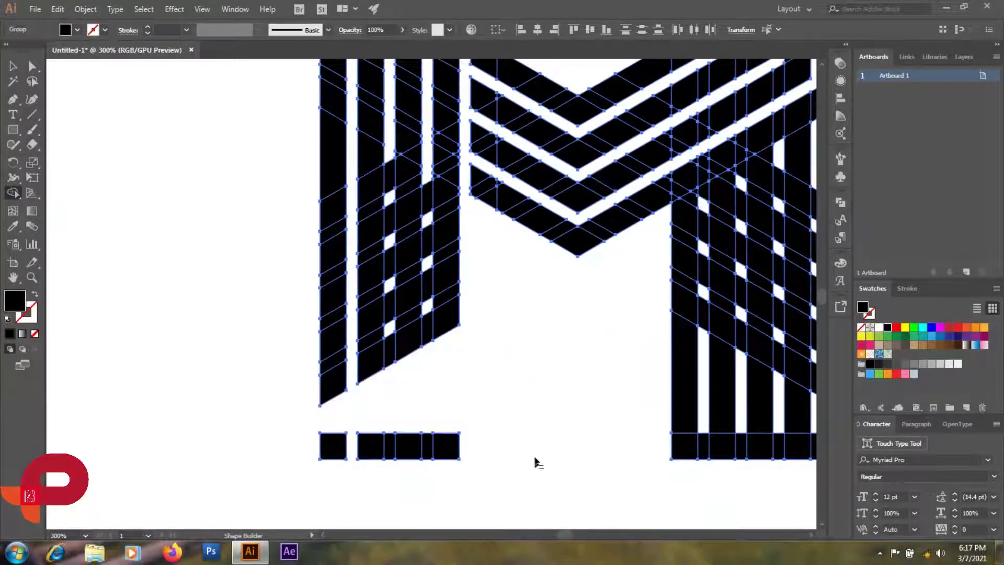
scroll(397, 335, up, 1)
drag(373, 201, 379, 325)
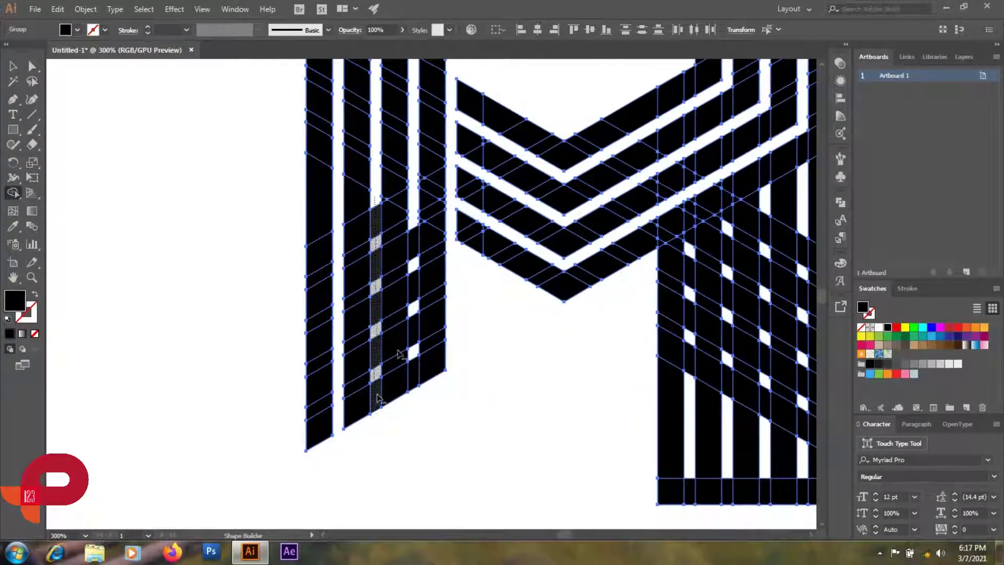
drag(379, 398, 379, 408)
drag(416, 201, 416, 372)
Delete the bottom crossbar pieces under the right leg.
scroll(433, 345, down, 2)
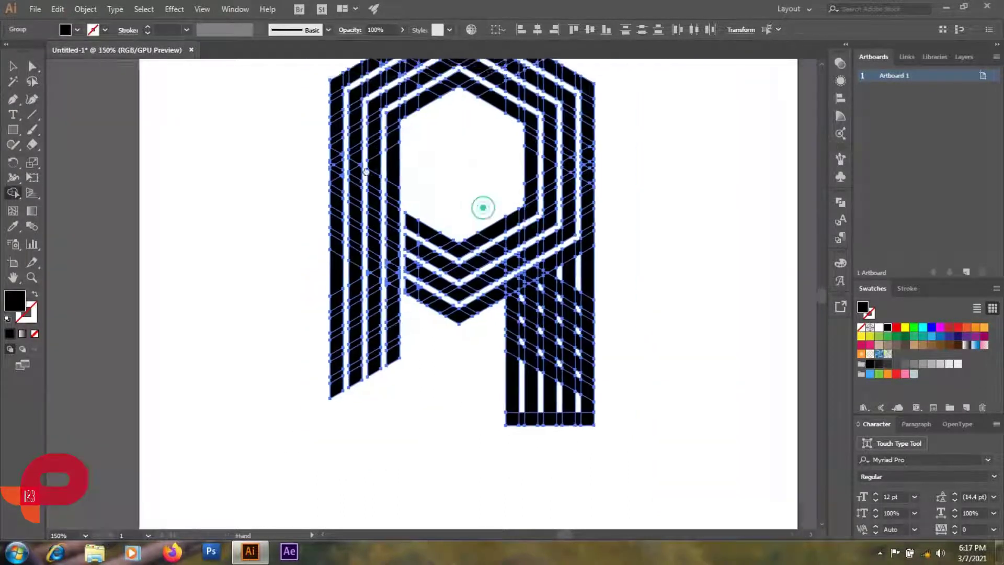
scroll(594, 359, down, 2)
scroll(385, 280, up, 2)
drag(309, 336, 540, 359)
scroll(508, 294, up, 3)
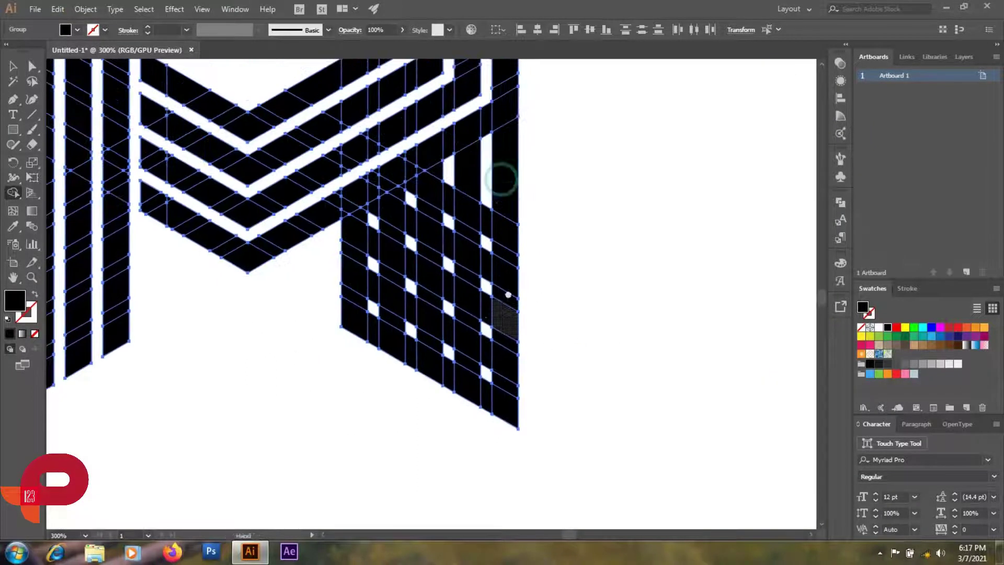
Reselect all the letter artwork with the Shape Builder tool (Shift+M) active.
click(14, 66)
click(234, 352)
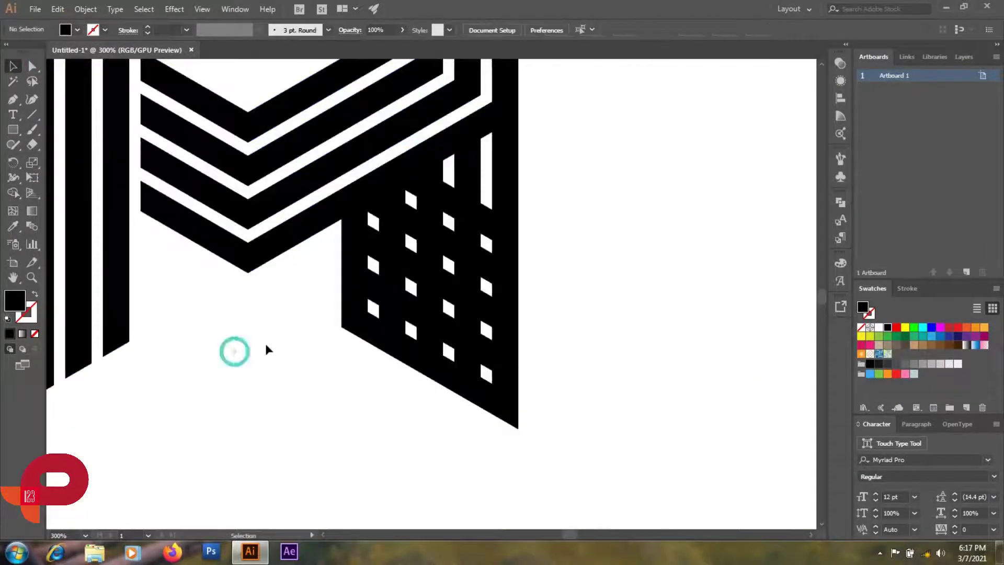
scroll(265, 348, down, 3)
scroll(419, 201, up, 4)
drag(419, 201, 492, 213)
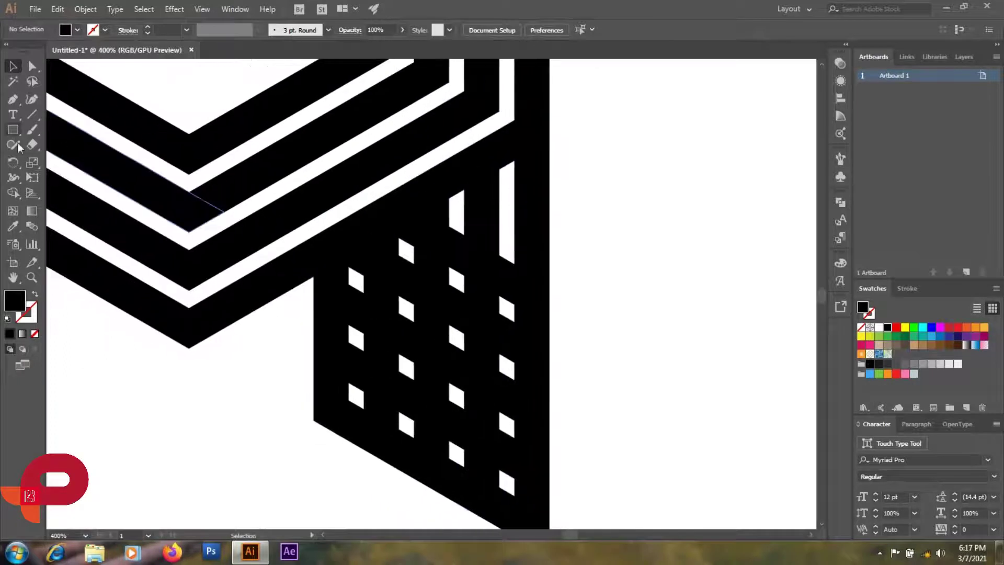
key(shift+m)
key(ctrl+a)
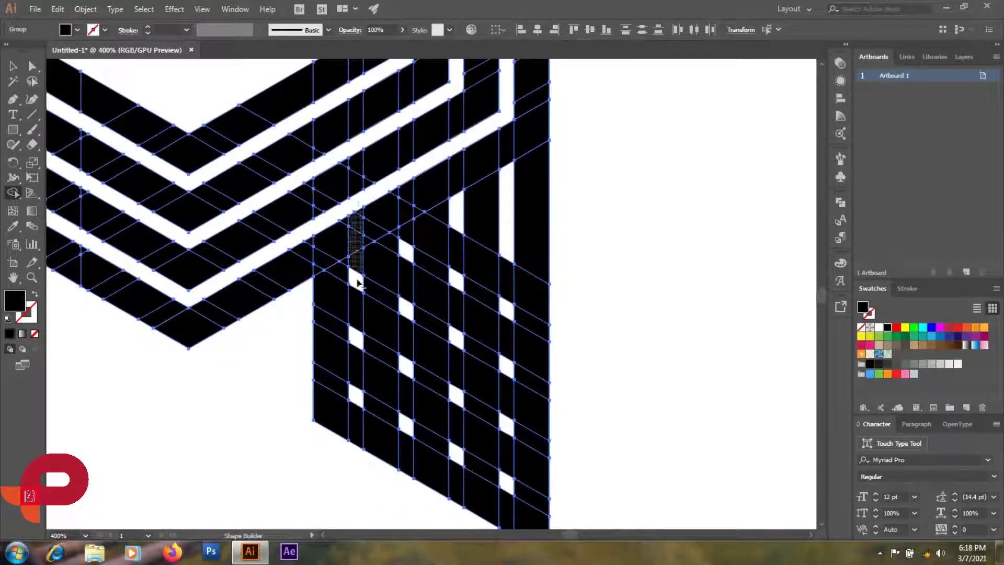
Delete alternate right-leg columns and merge the others into solid vertical stripes.
drag(356, 389, 356, 394)
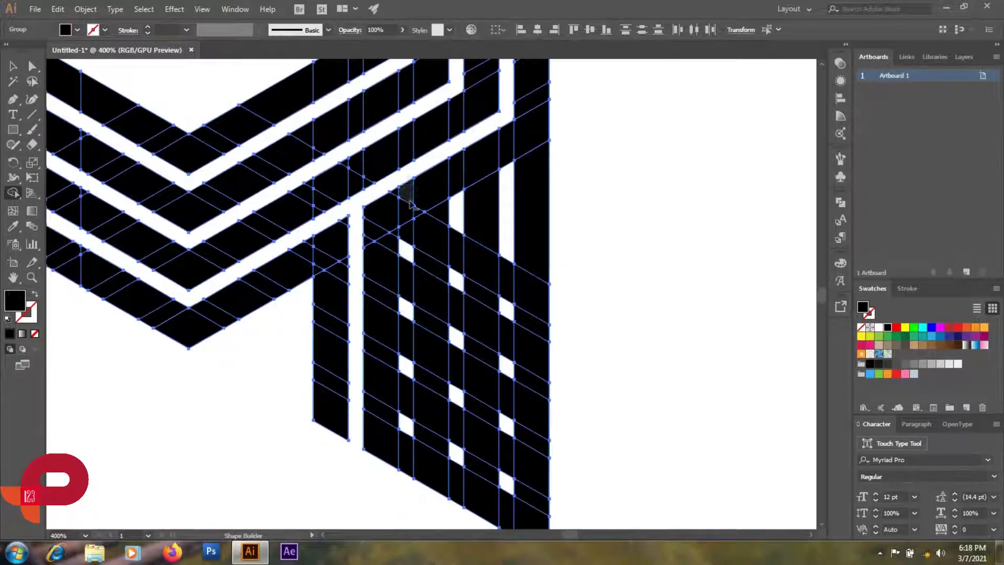
drag(408, 226, 406, 467)
drag(406, 410, 405, 326)
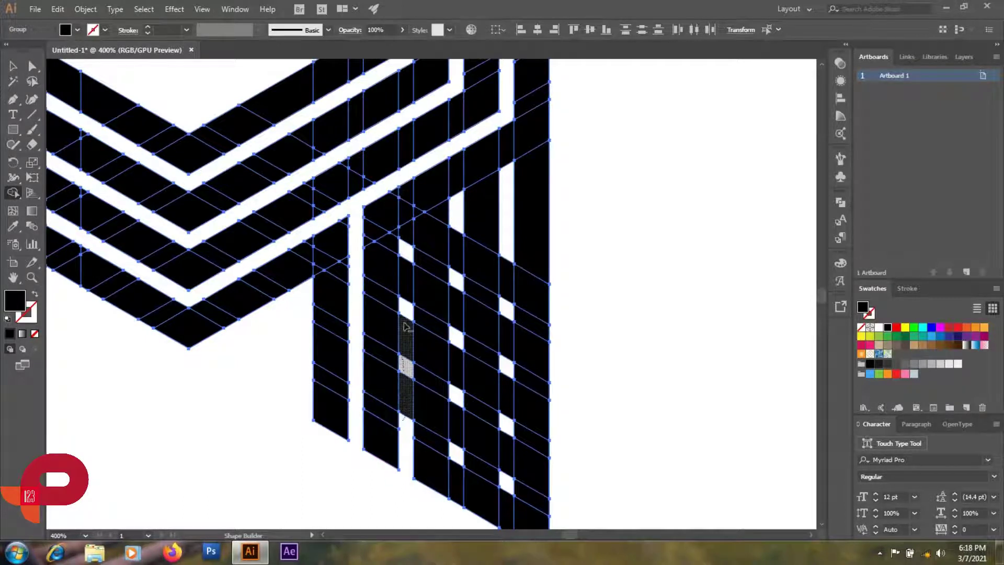
drag(406, 241, 406, 229)
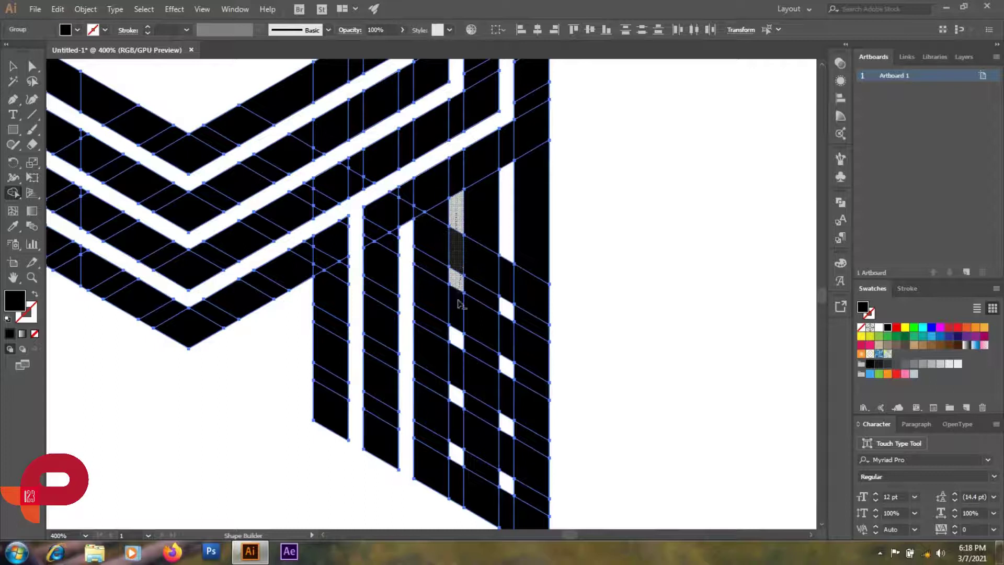
drag(459, 304, 456, 497)
drag(506, 173, 506, 313)
drag(512, 394, 508, 505)
Fit the letter in the window, return to the Selection tool and deselect.
key(ctrl+0)
key(v)
click(158, 140)
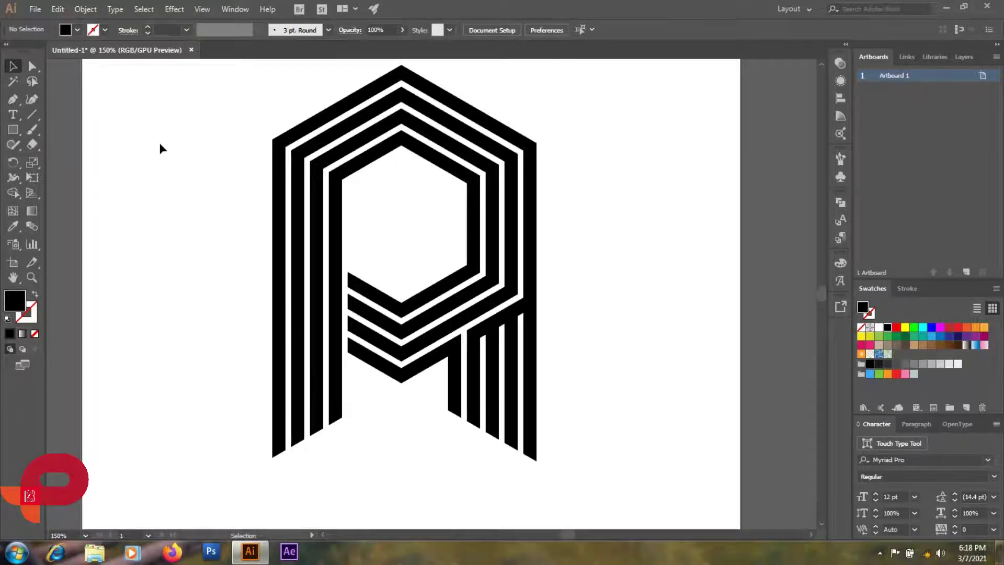
key(ctrl+minus)
key(ctrl+minus)
key(ctrl+minus)
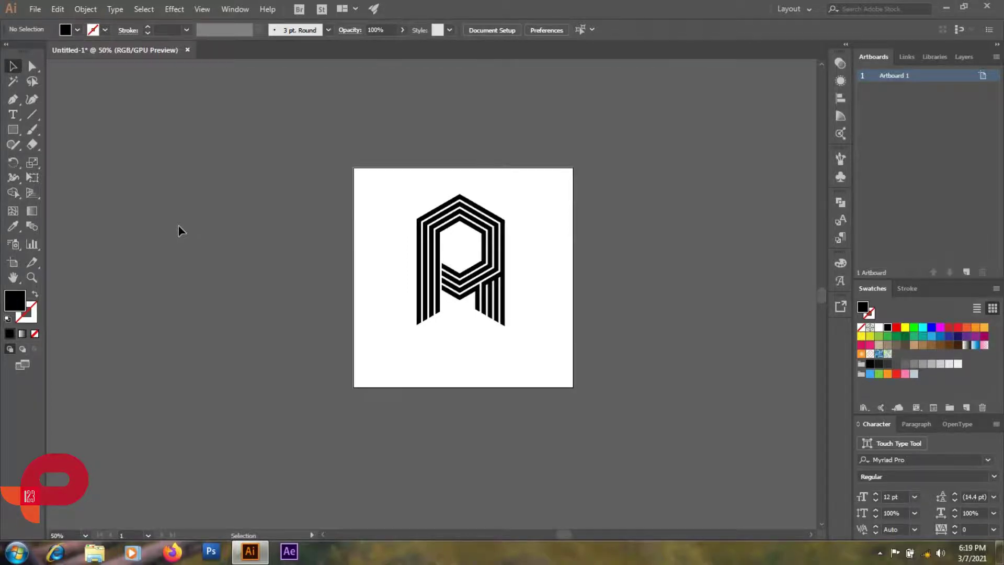
key(ctrl+plus)
key(ctrl+plus)
key(ctrl+plus)
key(ctrl+plus)
key(ctrl+plus)
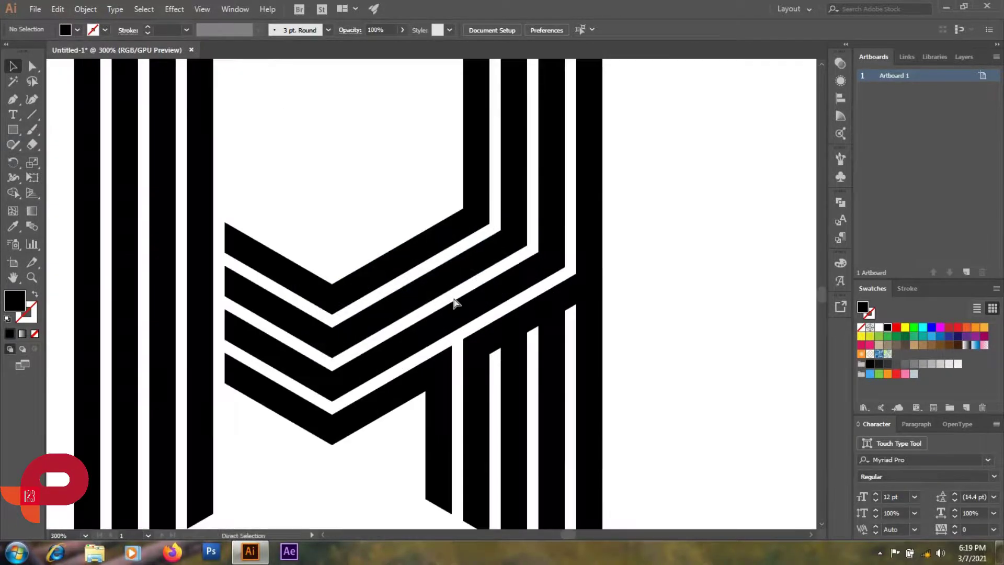
click(455, 311)
click(13, 192)
key(ctrl+plus)
key(ctrl+plus)
key(ctrl+plus)
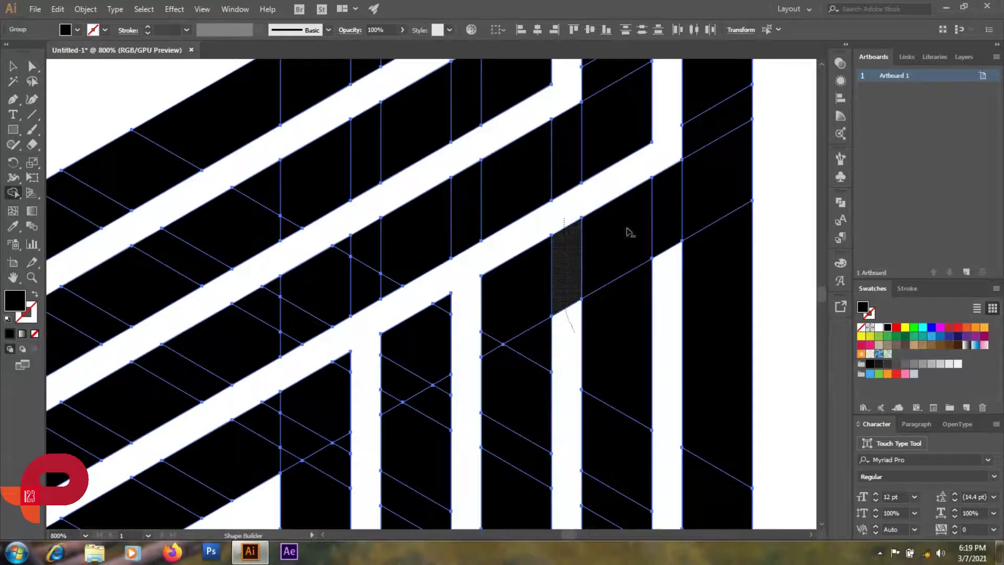
key(v)
key(ctrl+minus)
key(ctrl+minus)
key(ctrl+minus)
key(ctrl+minus)
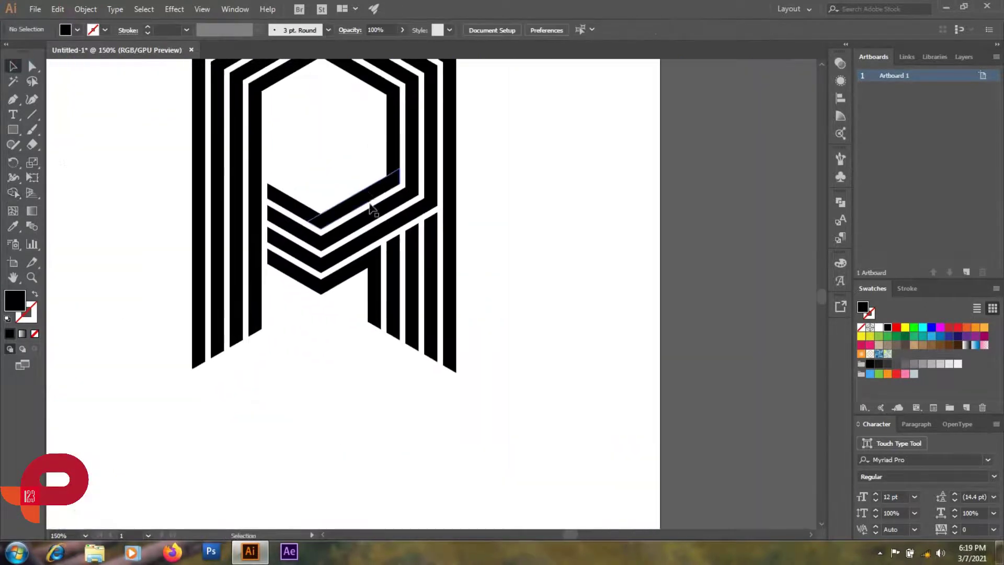
key(ctrl+minus)
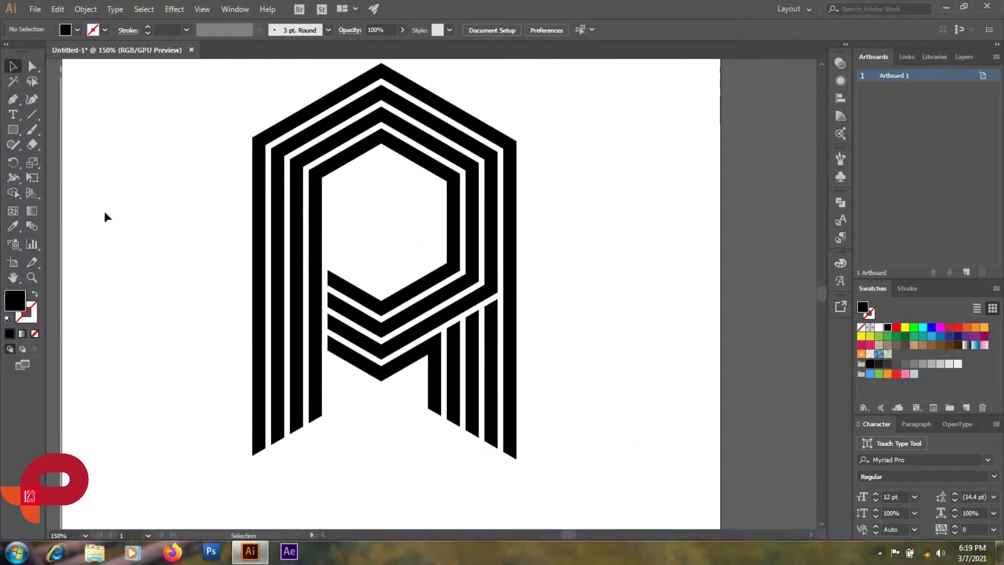